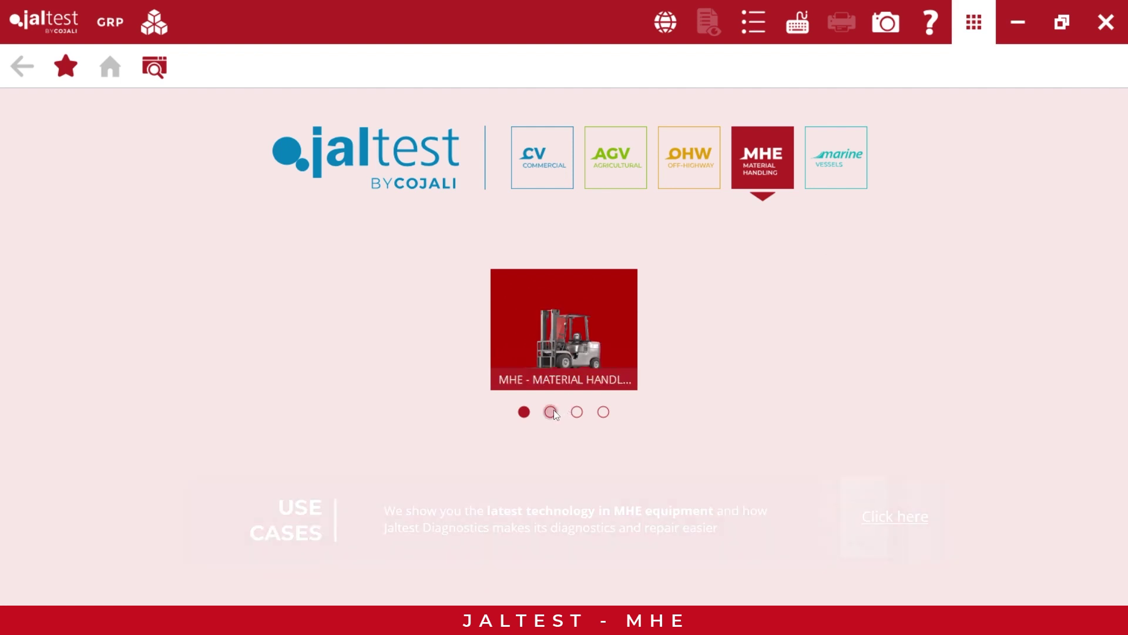
- Browse the MHE equipment images and open the material handling equipment brand list
{"action": "left_click", "coordinate": [551, 411]}
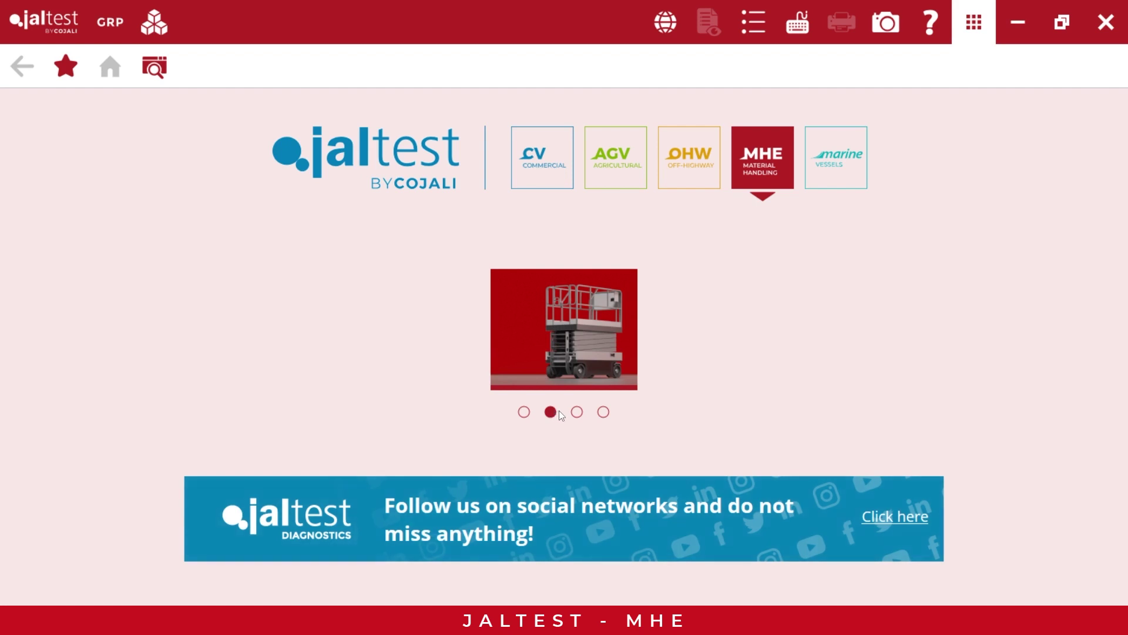
{"action": "left_click", "coordinate": [577, 412]}
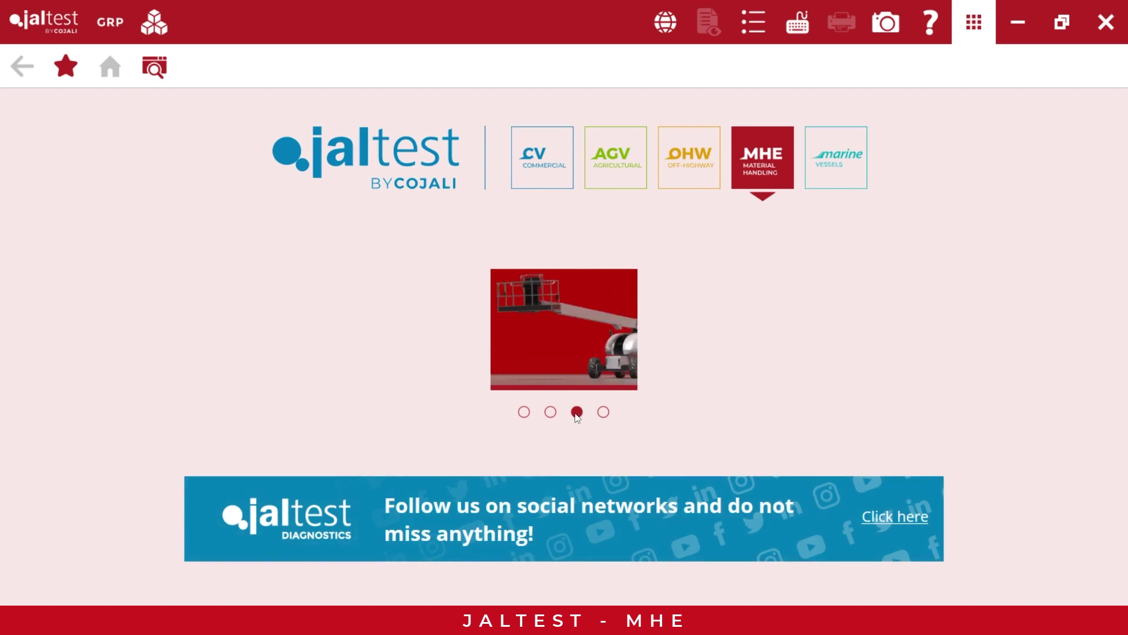
{"action": "left_click", "coordinate": [604, 412]}
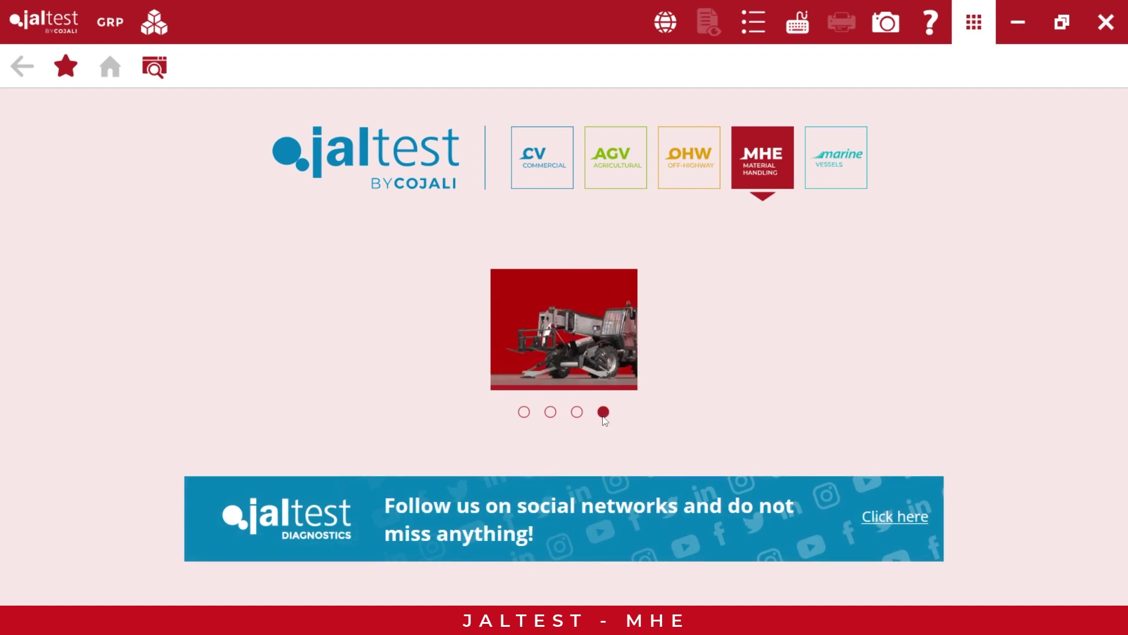
{"action": "left_click", "coordinate": [586, 358]}
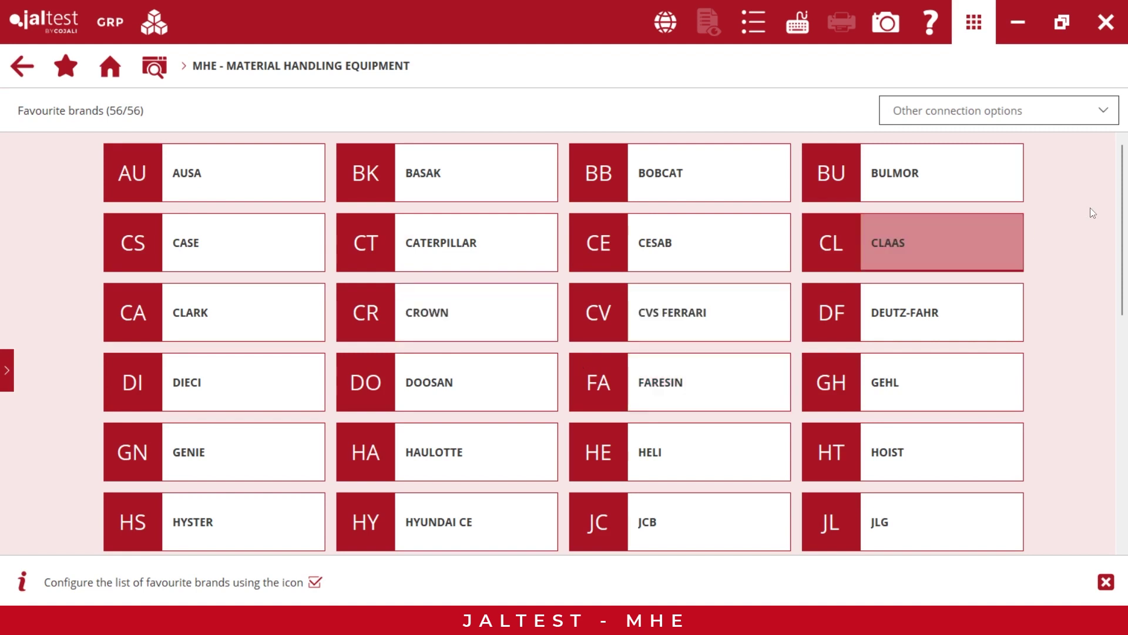
- Choose the Hyster brand and open the H80-120 FT model from the H Series family
{"action": "scroll", "coordinate": [1120, 214], "scroll_direction": "down", "scroll_amount": 2}
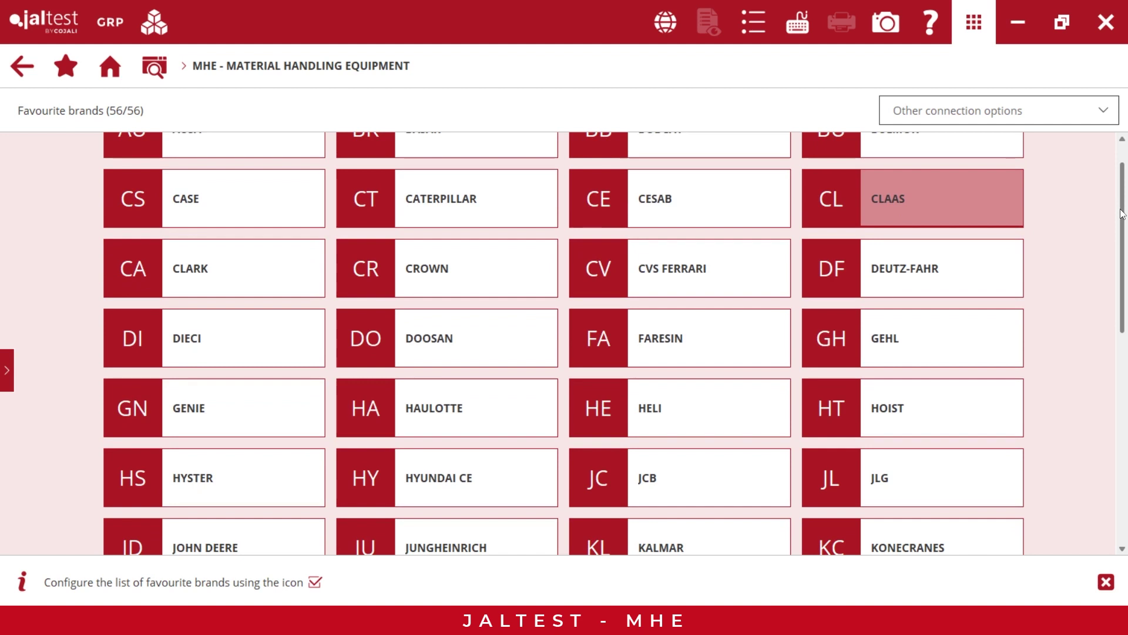
{"action": "left_click_drag", "start_coordinate": [1121, 214], "coordinate": [1060, 312]}
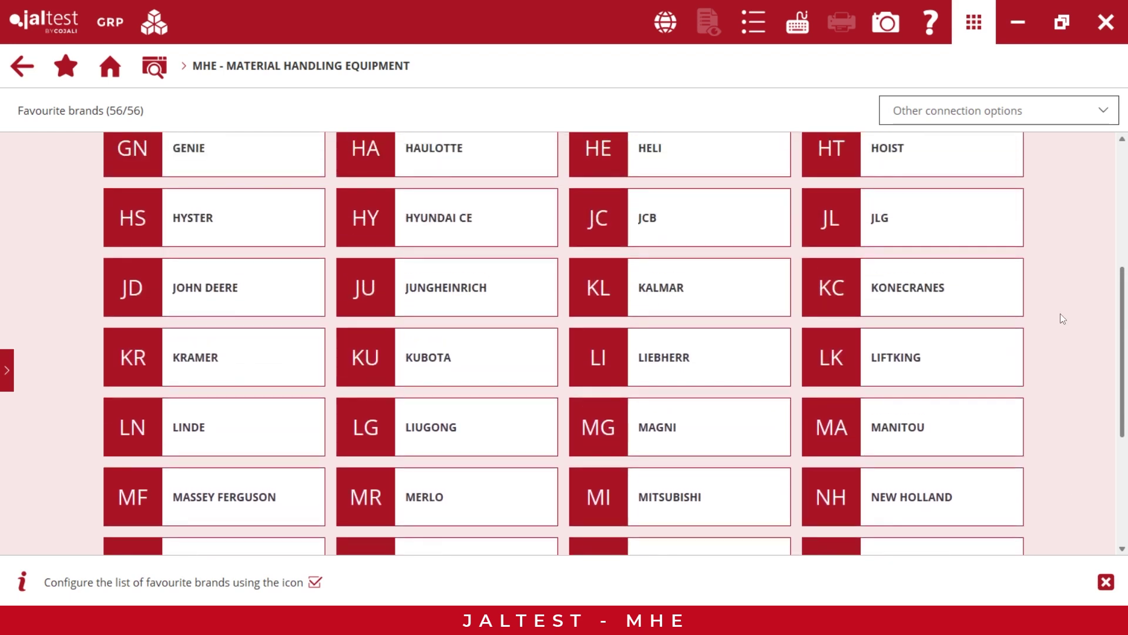
{"action": "left_click", "coordinate": [280, 235]}
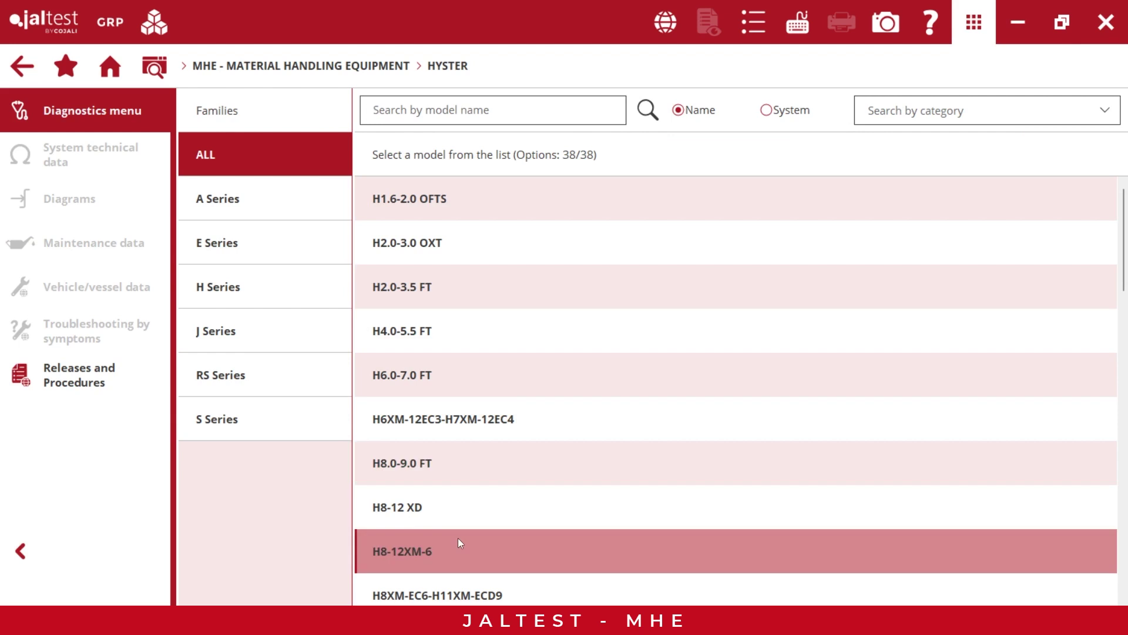
{"action": "left_click", "coordinate": [221, 279]}
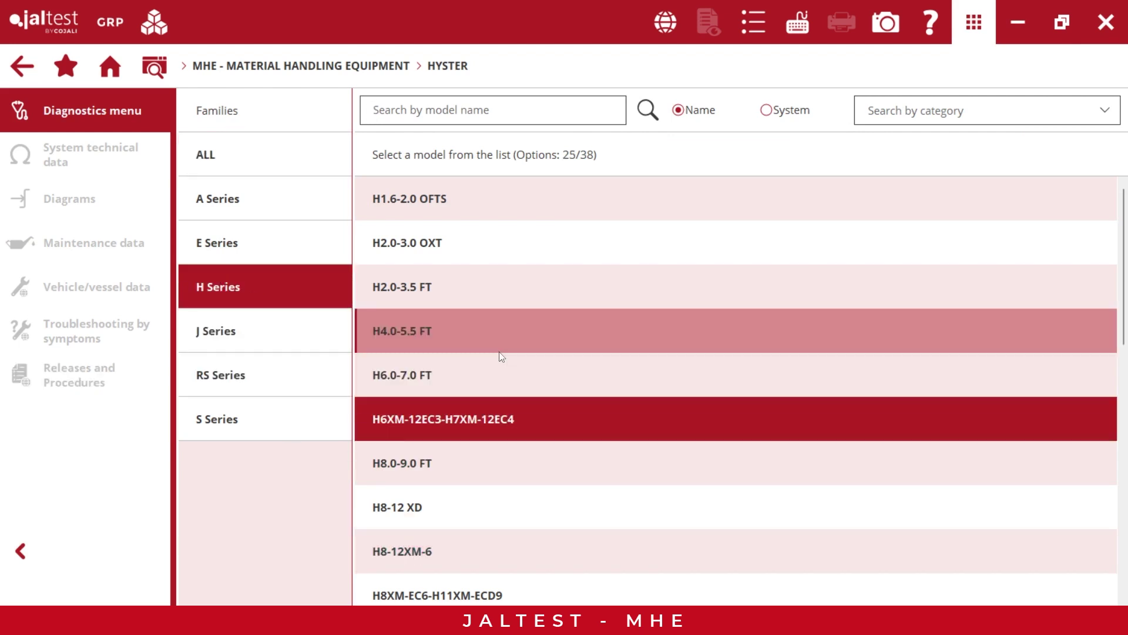
{"action": "scroll", "coordinate": [501, 357], "scroll_direction": "down", "scroll_amount": 5}
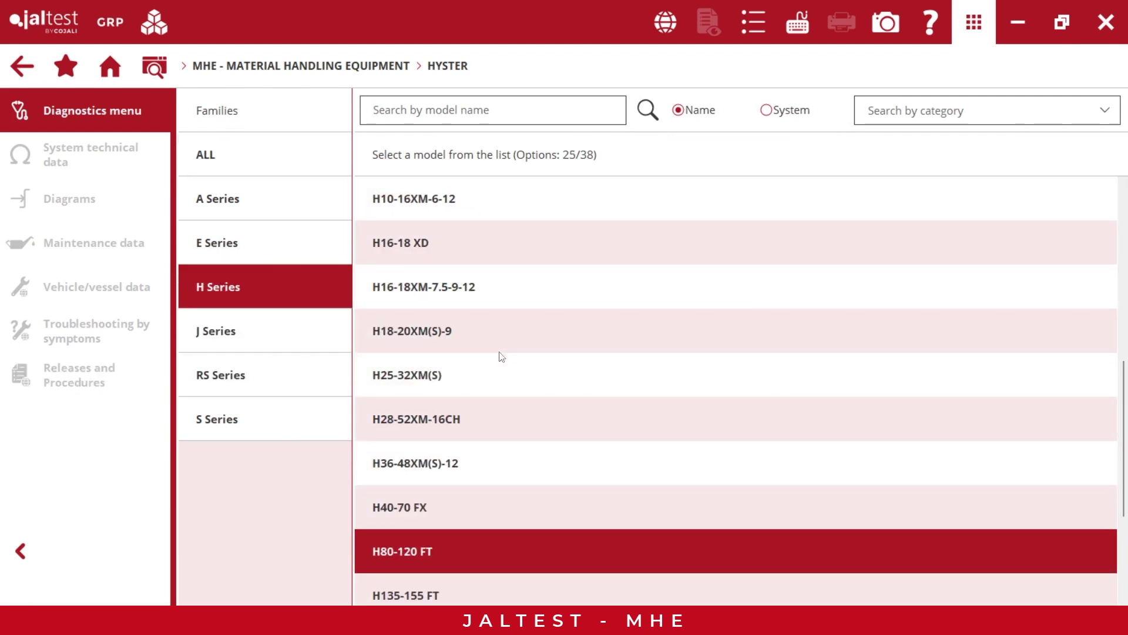
{"action": "left_click", "coordinate": [421, 536]}
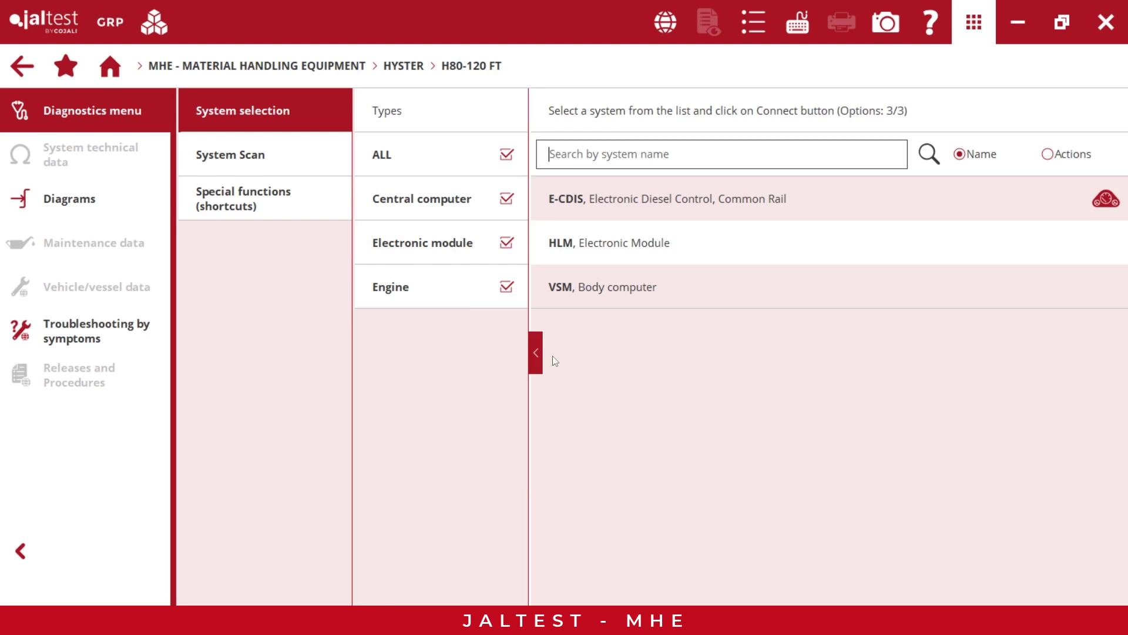
- Select the VSM body computer system and review its direct connector images, from the pin-out to the JDC 213.9 + JDC 557A9 cable
{"action": "left_click", "coordinate": [601, 297]}
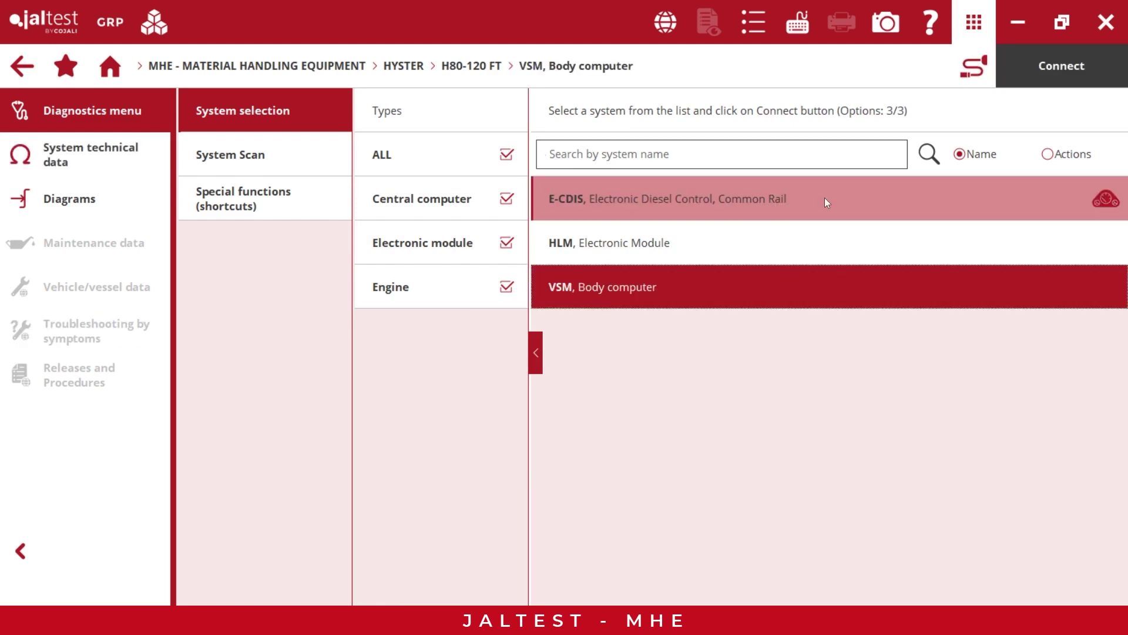
{"action": "left_click", "coordinate": [954, 82]}
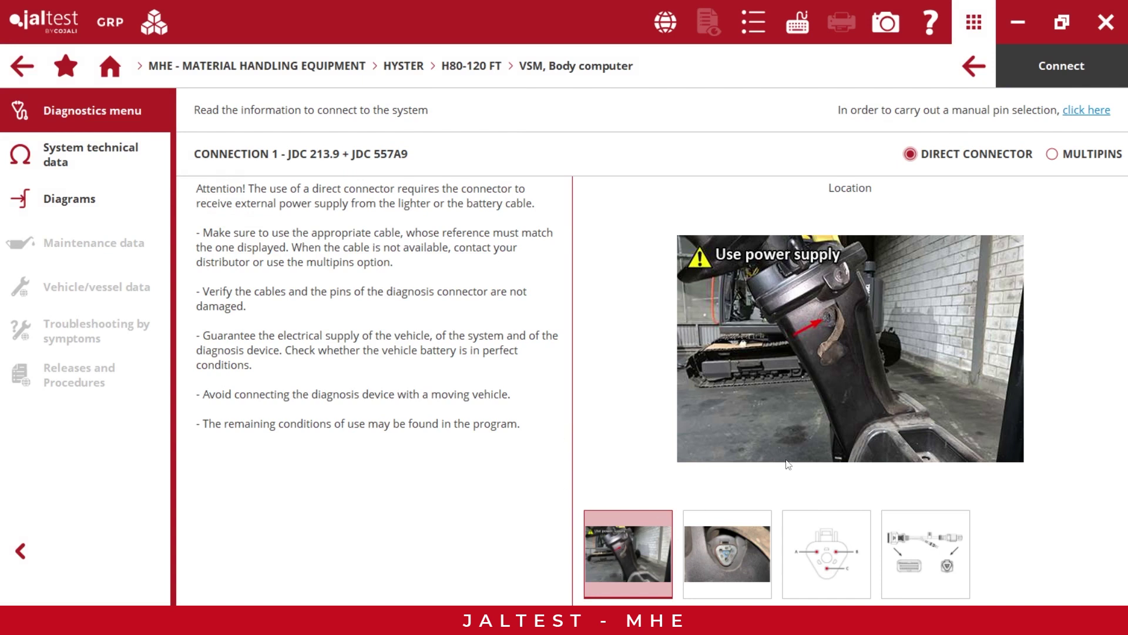
{"action": "left_click", "coordinate": [753, 533]}
{"action": "left_click", "coordinate": [853, 558]}
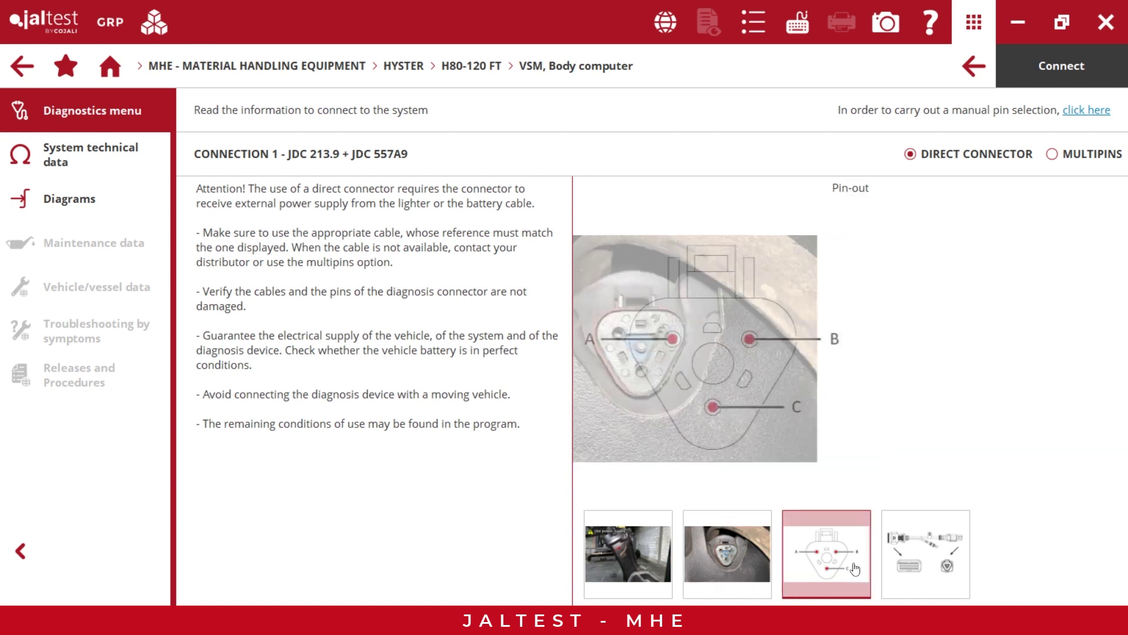
{"action": "left_click", "coordinate": [922, 555]}
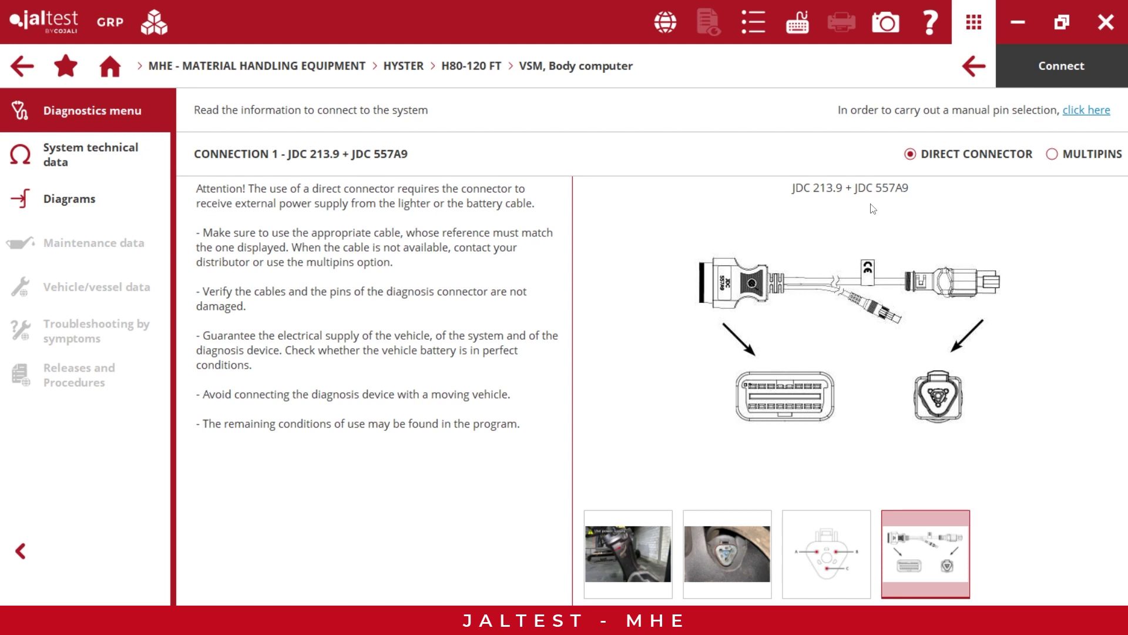
- Switch the connection type to Multipins, read its instructions and connect to the VSM body computer
{"action": "left_click", "coordinate": [1052, 156]}
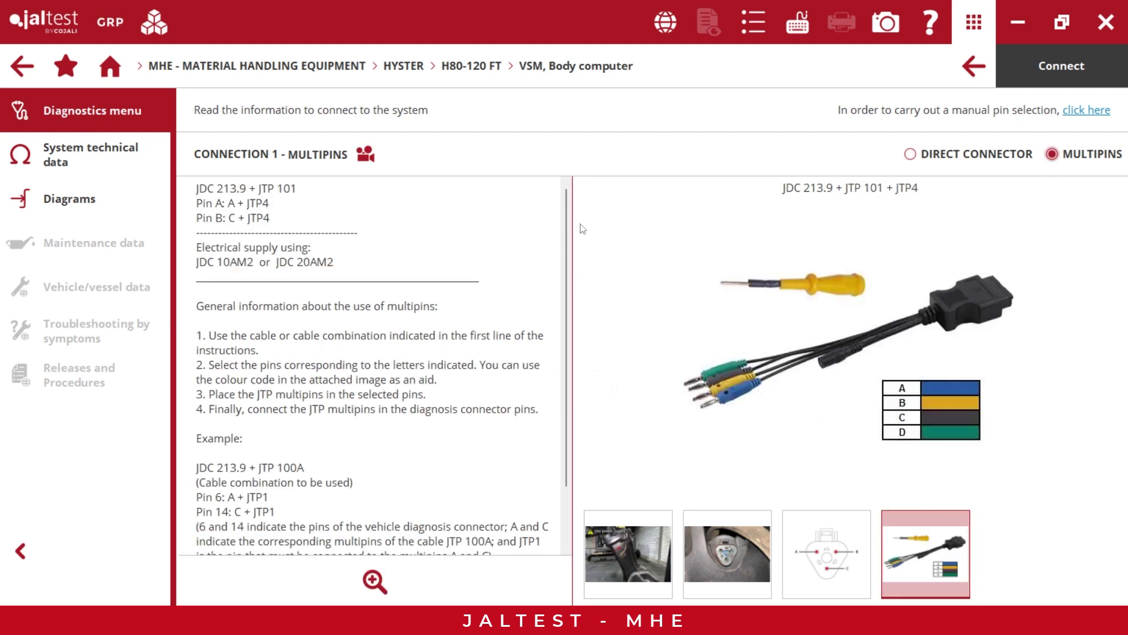
{"action": "left_click_drag", "start_coordinate": [565, 211], "coordinate": [555, 291]}
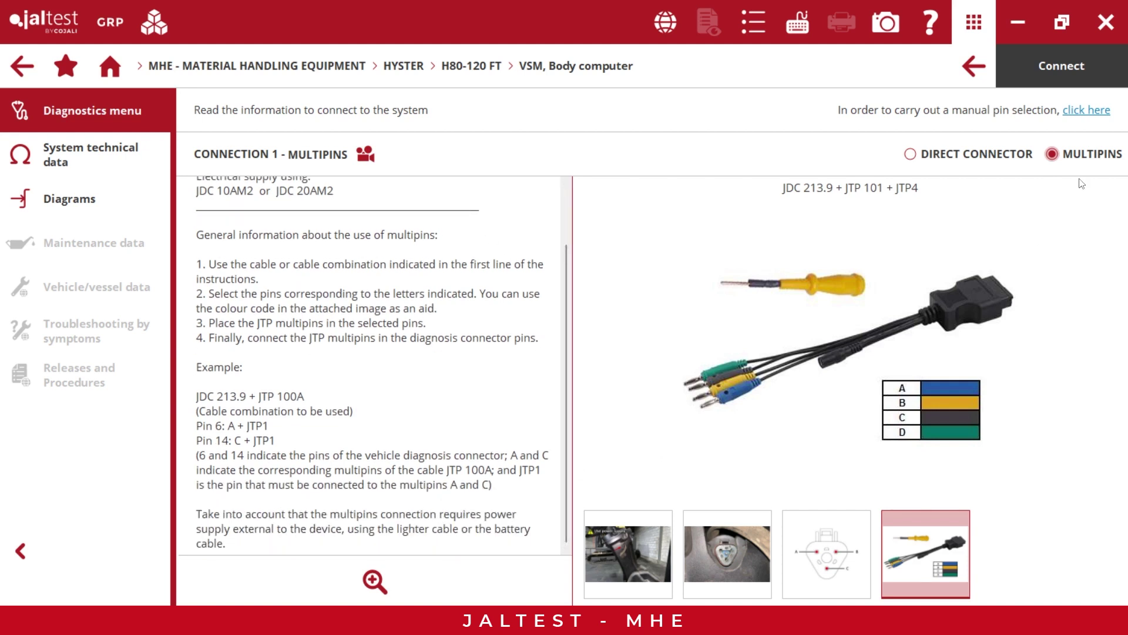
{"action": "left_click", "coordinate": [1064, 66]}
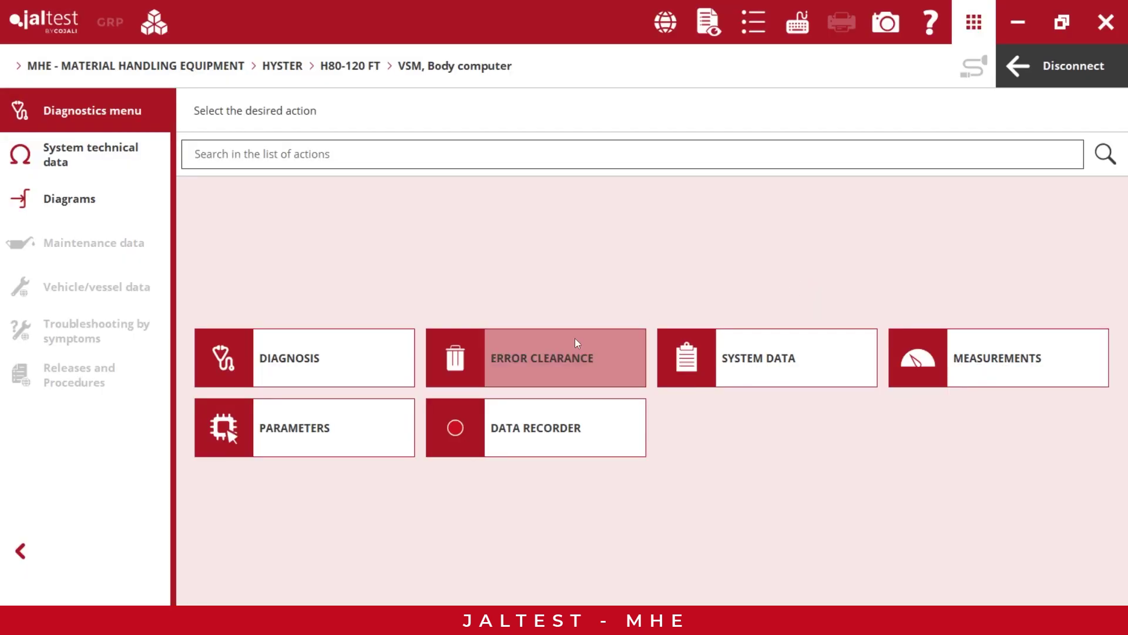
- Run the diagnosis and view the freeze frame data of error 523810, central computer control unit
{"action": "left_click", "coordinate": [295, 365]}
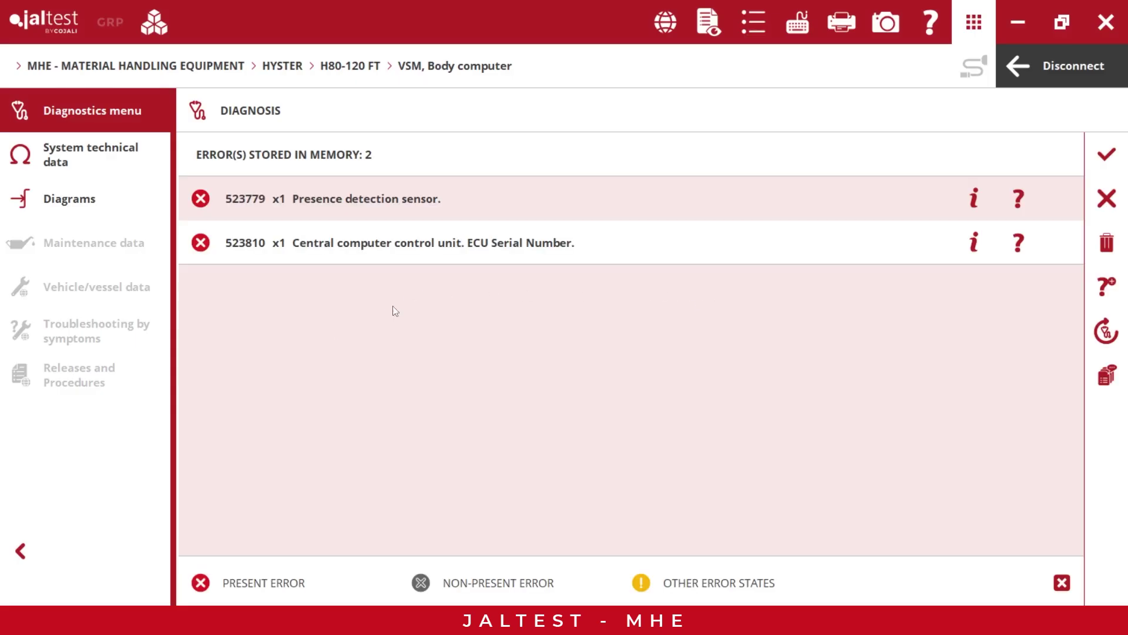
{"action": "left_click", "coordinate": [197, 261]}
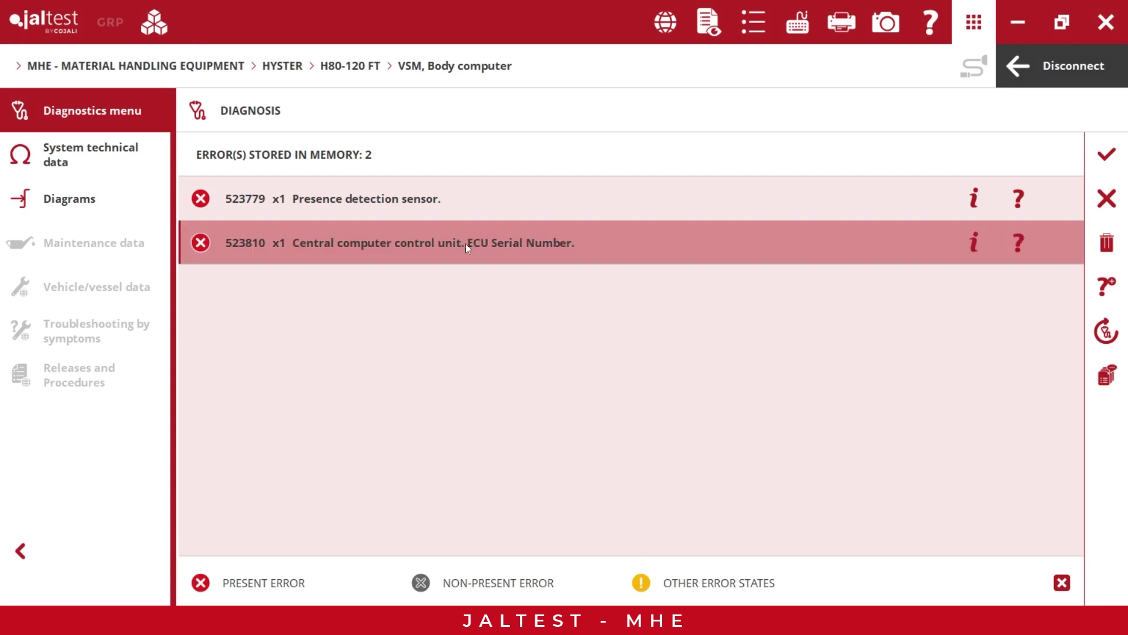
{"action": "left_click", "coordinate": [966, 251]}
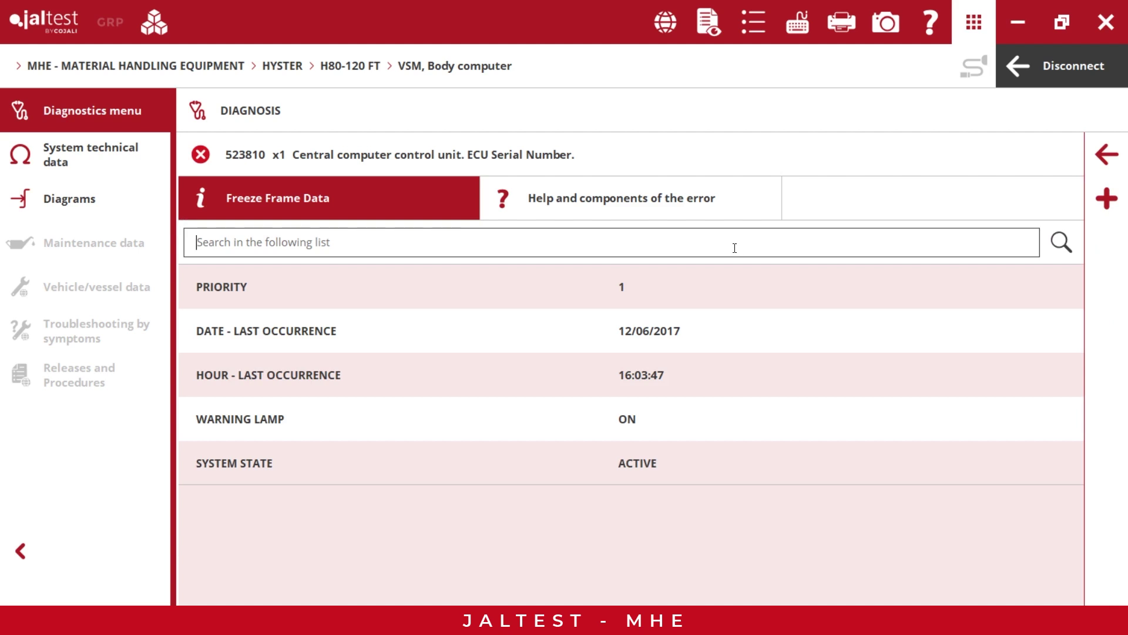
- Examine the component information for the VSM central computer related to the error, including its location and connectors
{"action": "left_click", "coordinate": [617, 199]}
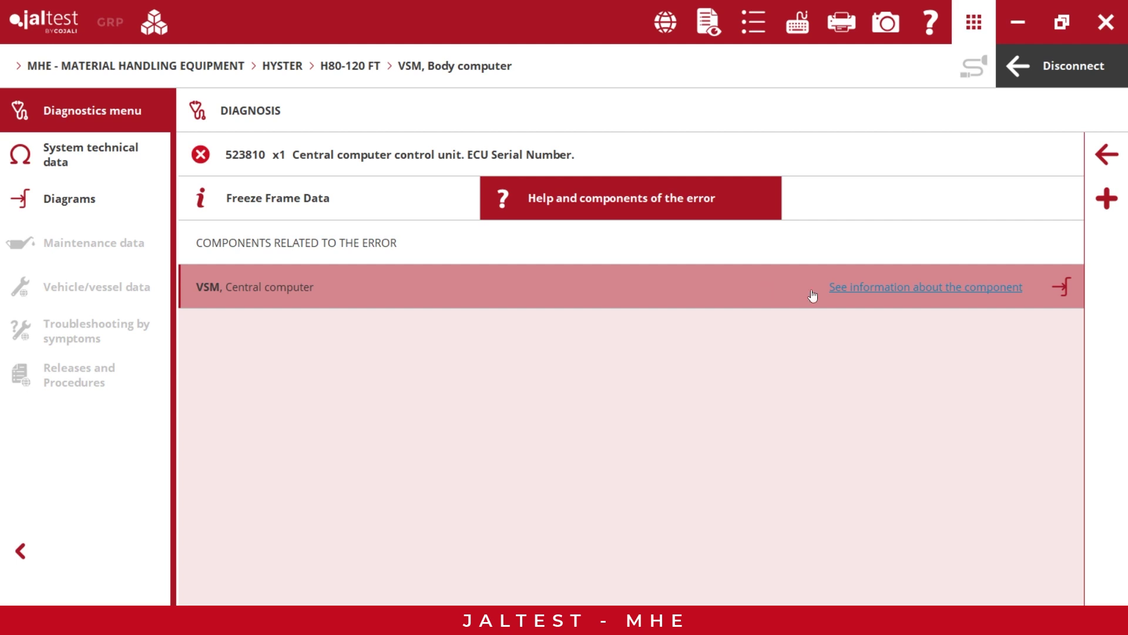
{"action": "left_click", "coordinate": [842, 289]}
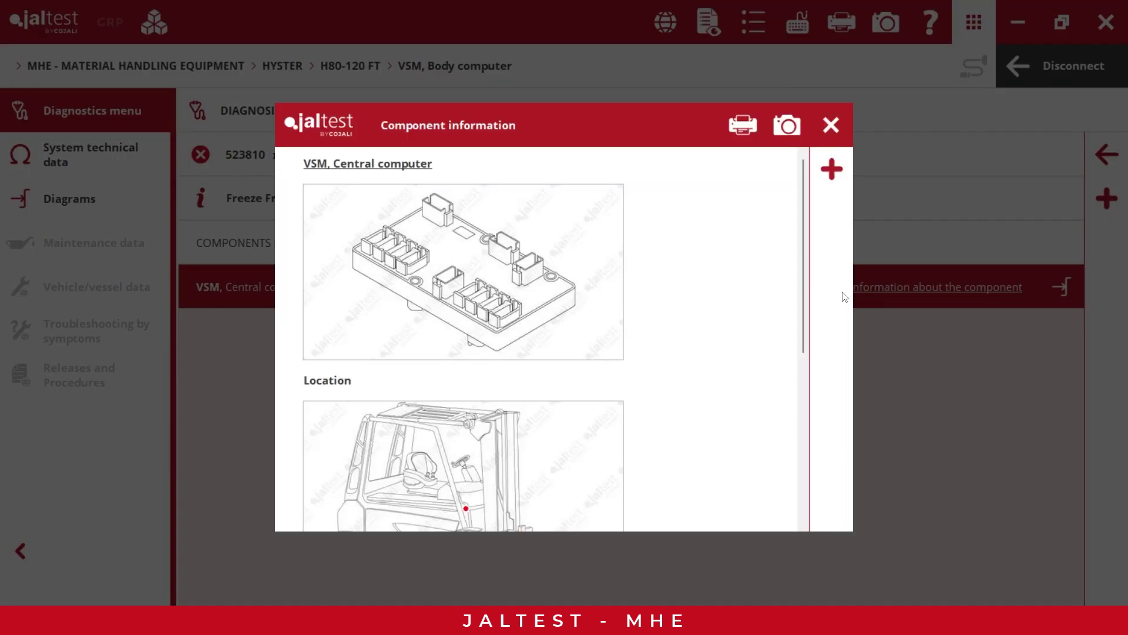
{"action": "left_click_drag", "start_coordinate": [805, 222], "coordinate": [741, 396]}
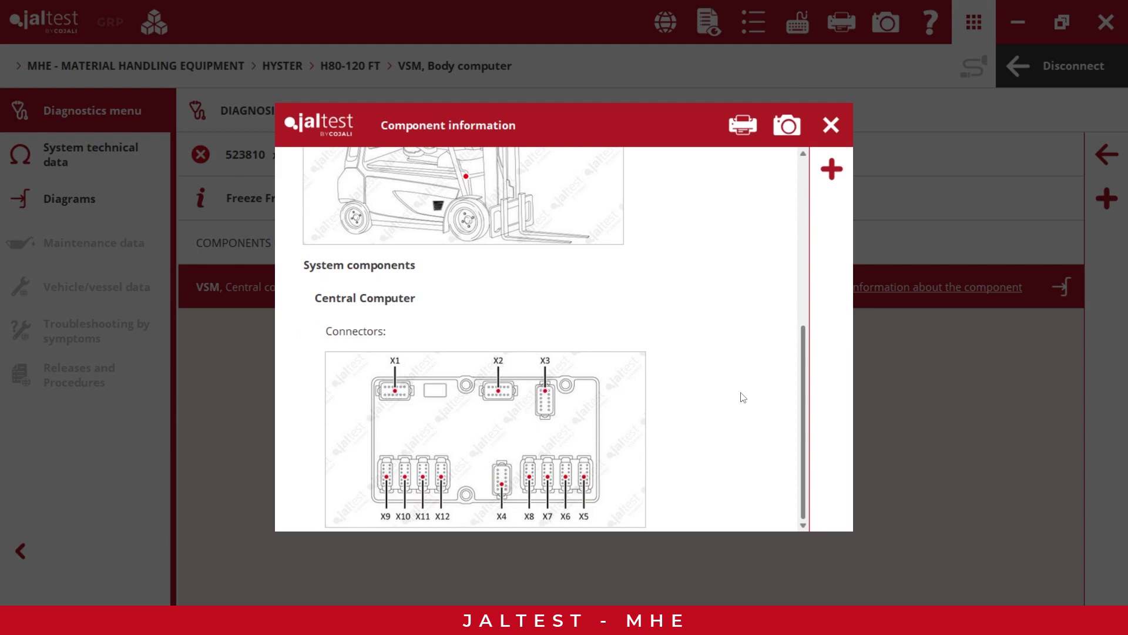
{"action": "left_click", "coordinate": [827, 142]}
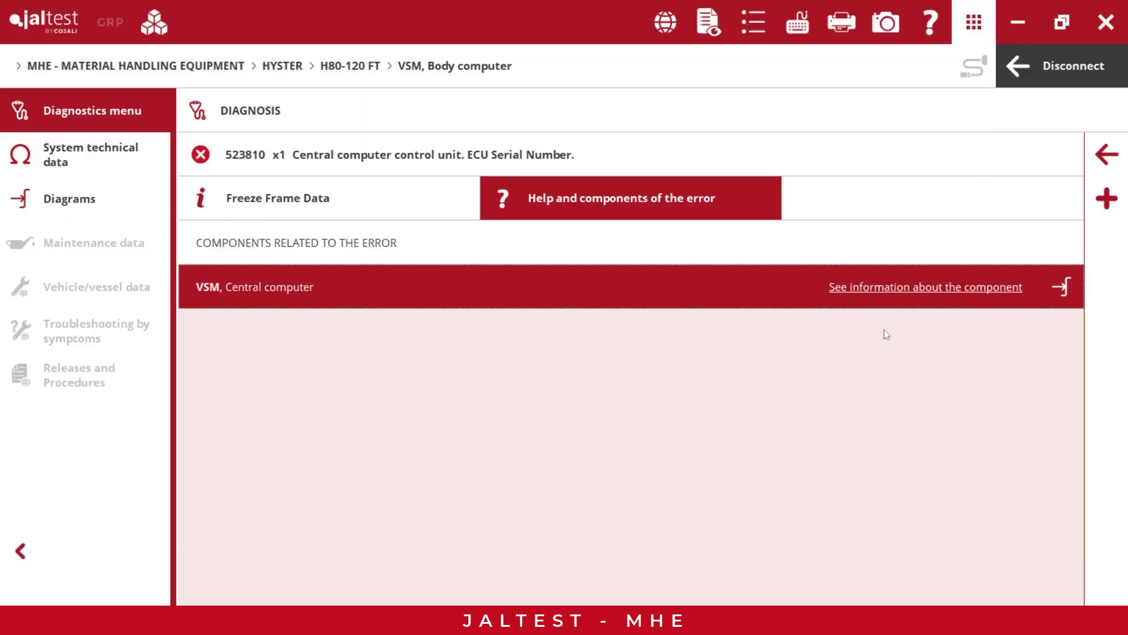
- Locate the VSM central computer in the wiring diagram and review its component information from there
{"action": "left_click", "coordinate": [1062, 286]}
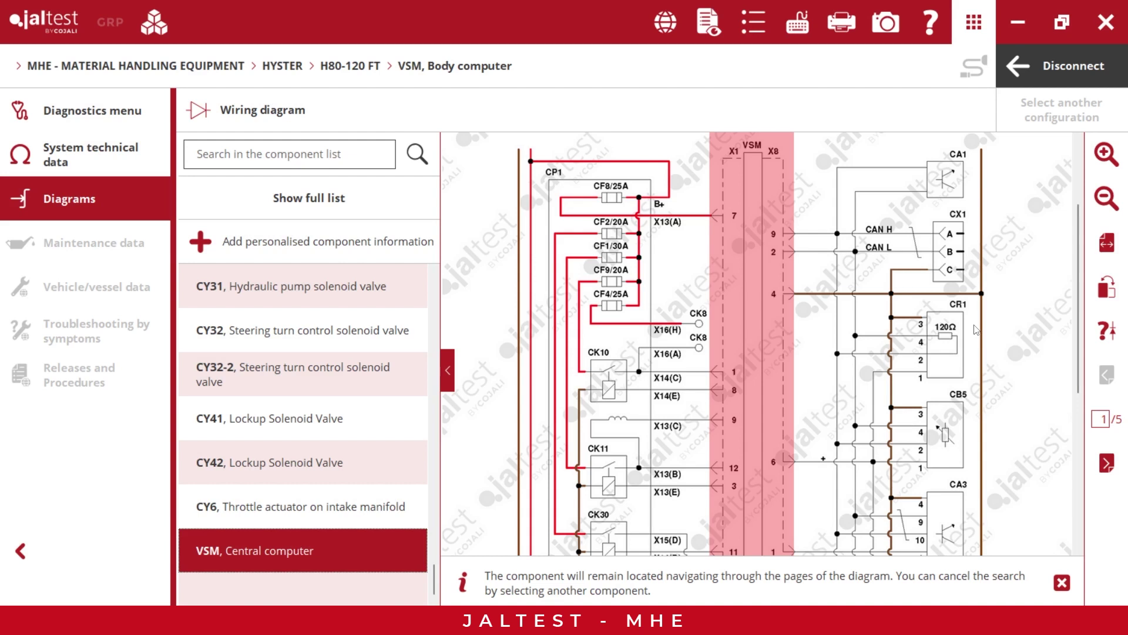
{"action": "scroll", "coordinate": [908, 294], "scroll_direction": "up", "scroll_amount": 2}
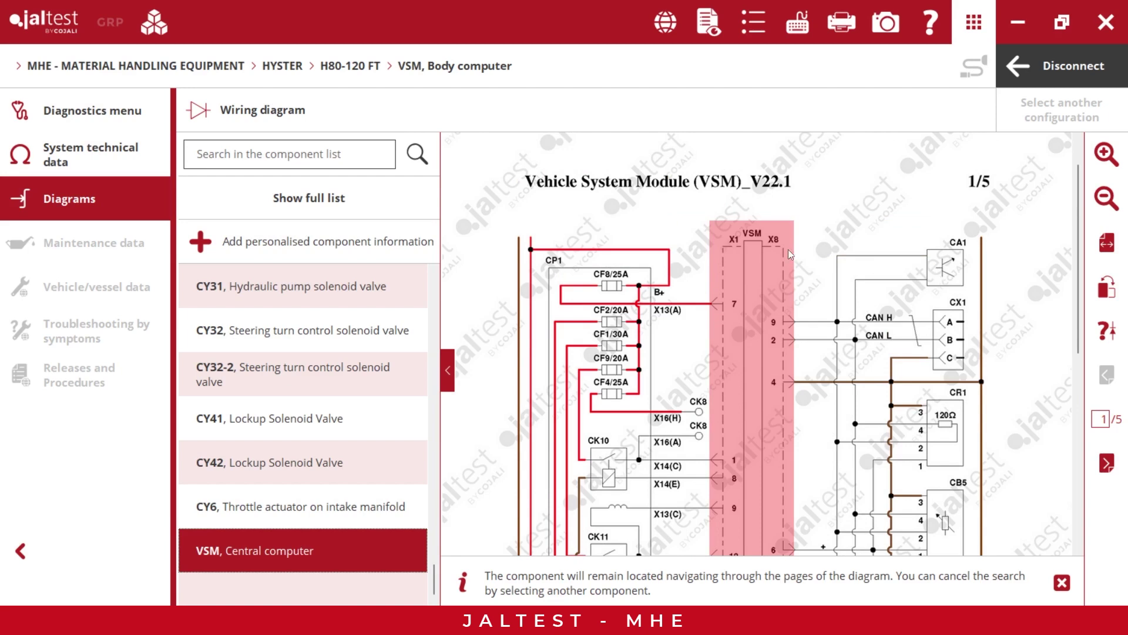
{"action": "left_click", "coordinate": [785, 257]}
{"action": "left_click", "coordinate": [785, 256]}
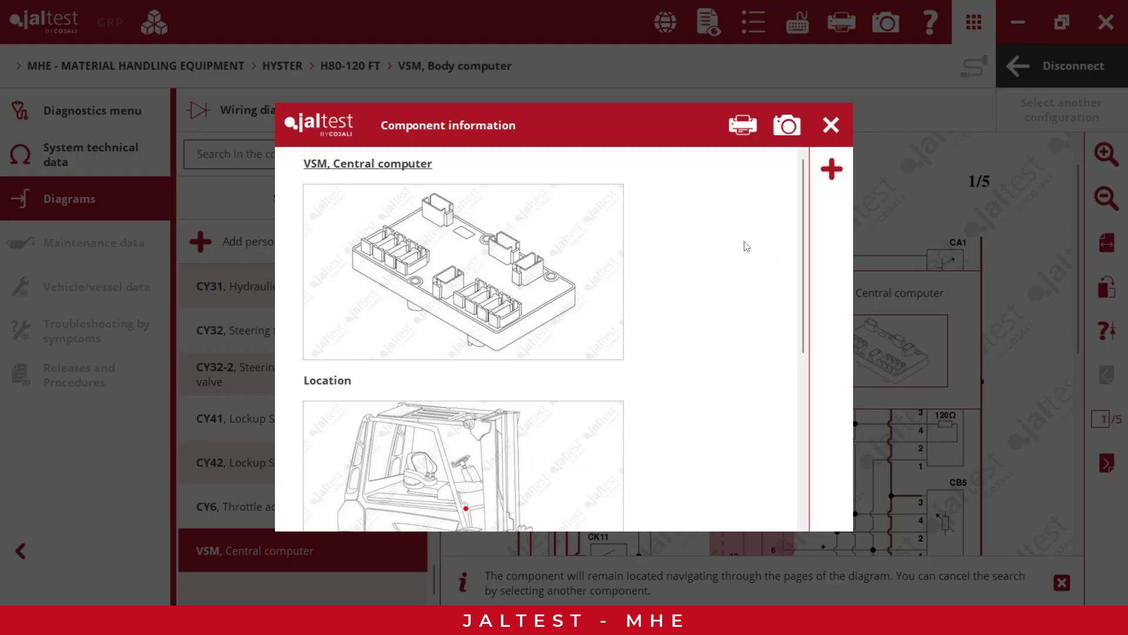
{"action": "scroll", "coordinate": [696, 262], "scroll_direction": "down", "scroll_amount": 2}
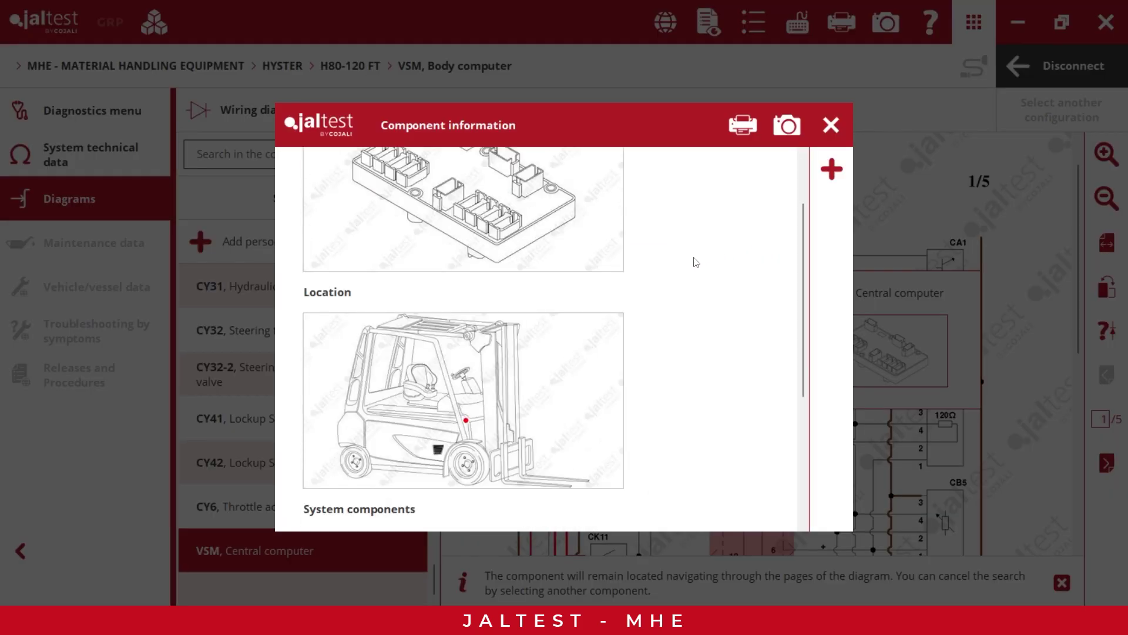
{"action": "scroll", "coordinate": [696, 262], "scroll_direction": "down", "scroll_amount": 4}
{"action": "scroll", "coordinate": [696, 262], "scroll_direction": "down", "scroll_amount": 1}
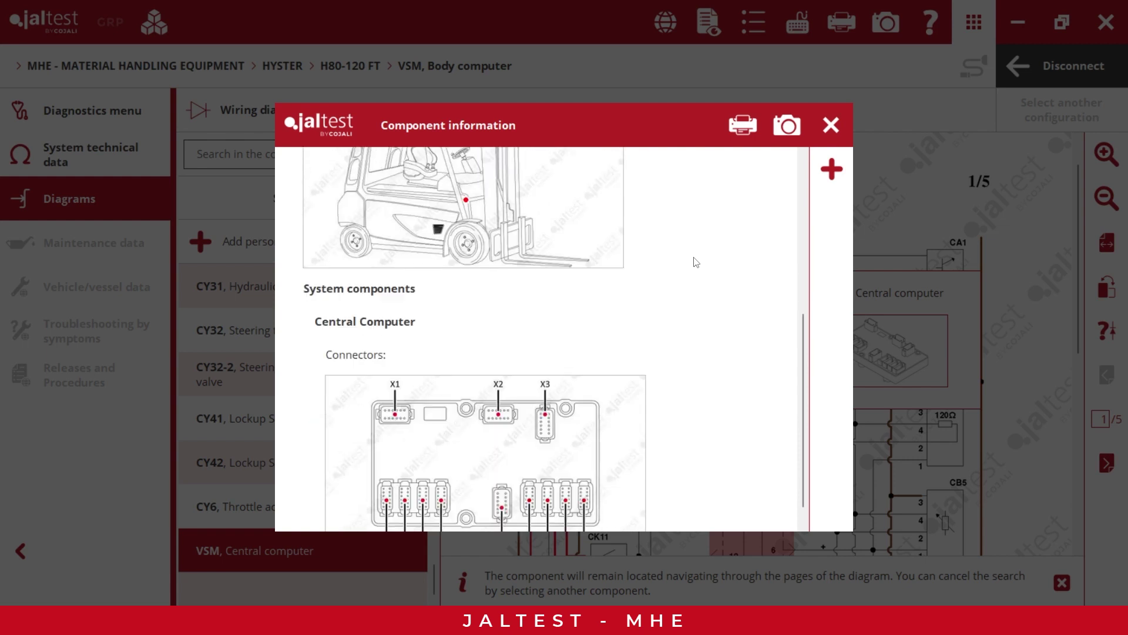
{"action": "scroll", "coordinate": [696, 262], "scroll_direction": "down", "scroll_amount": 1}
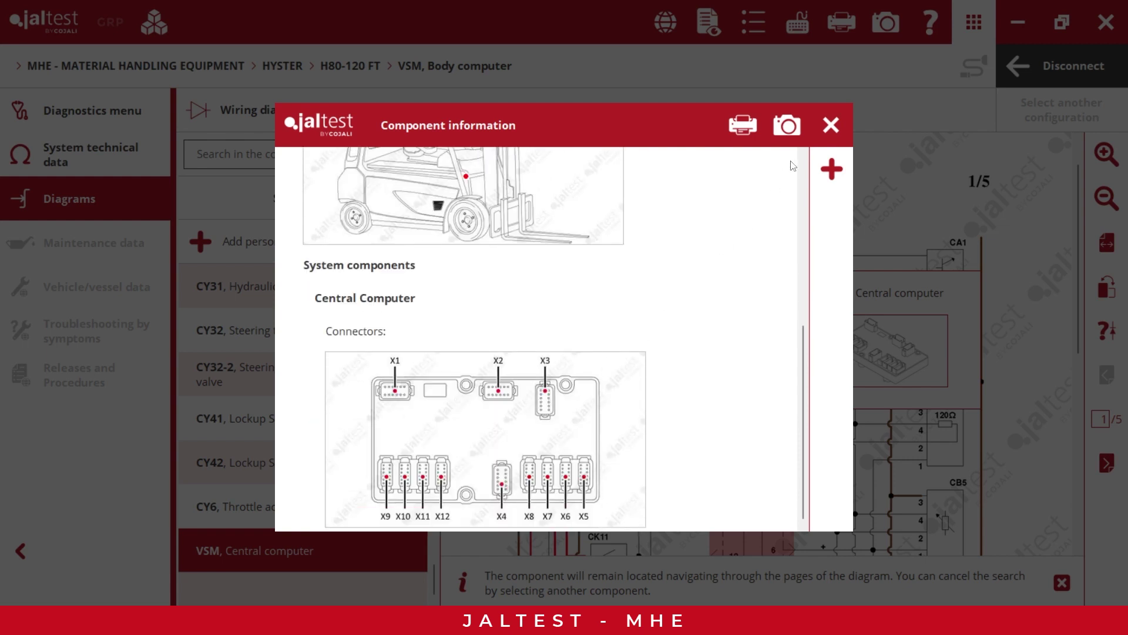
{"action": "left_click", "coordinate": [831, 125]}
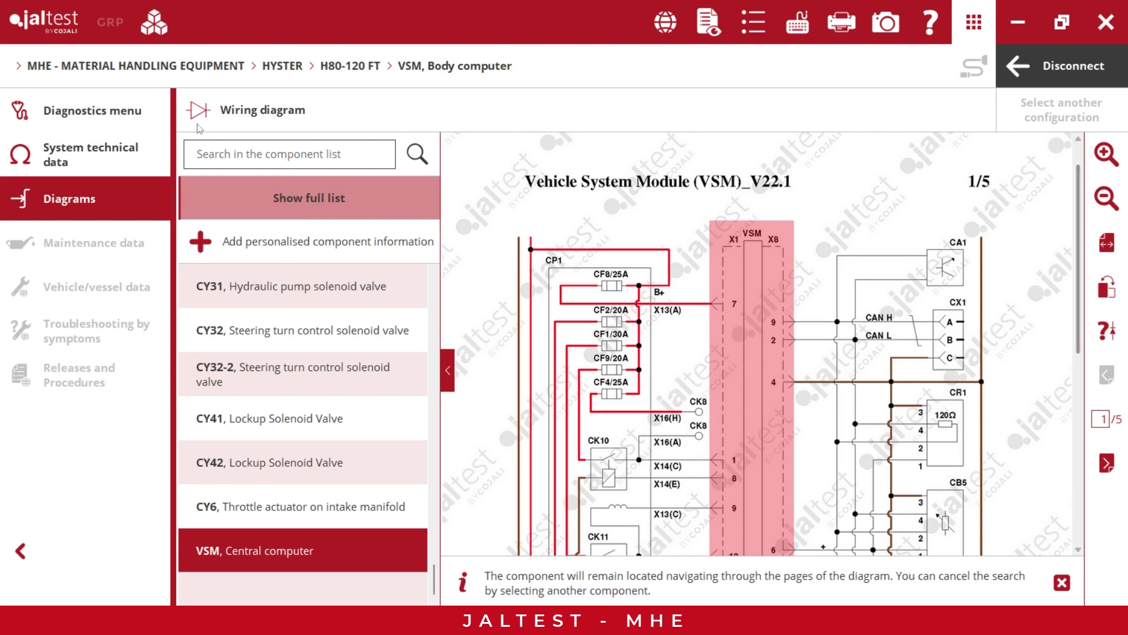
- Go back from the diagram through the error diagnosis to the action list and check the entries under System data
{"action": "left_click", "coordinate": [135, 116]}
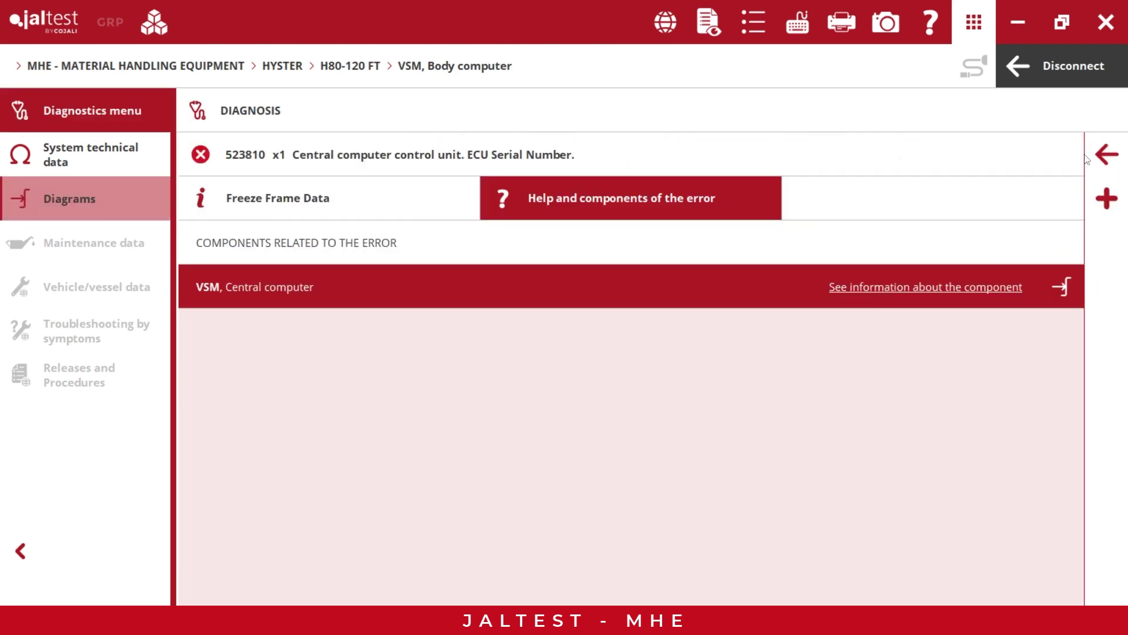
{"action": "left_click", "coordinate": [1097, 155]}
{"action": "left_click", "coordinate": [1107, 198]}
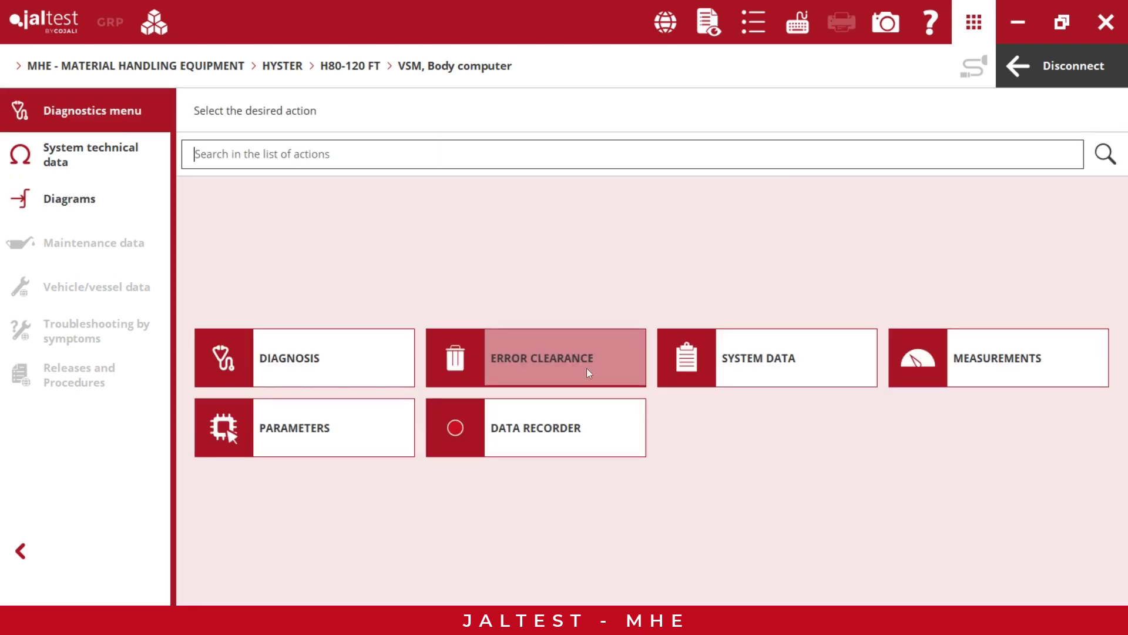
{"action": "left_click", "coordinate": [704, 372]}
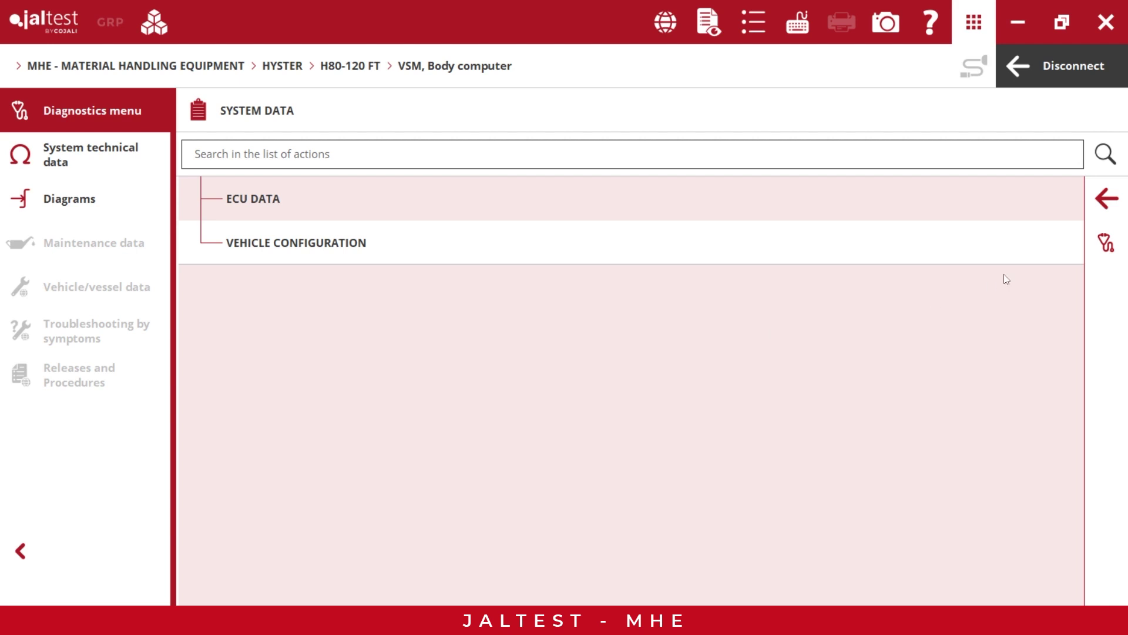
{"action": "left_click", "coordinate": [1106, 198]}
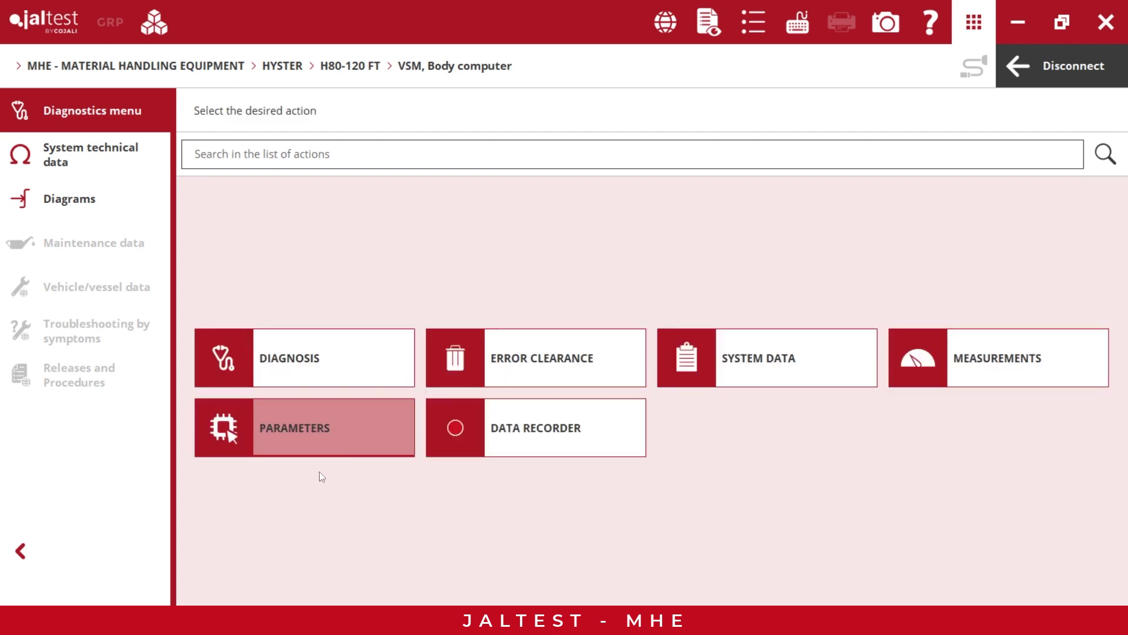
- Review all available parameter actions for the hydraulic system, transmission and machine configuration, and return to the action list
{"action": "left_click", "coordinate": [317, 454]}
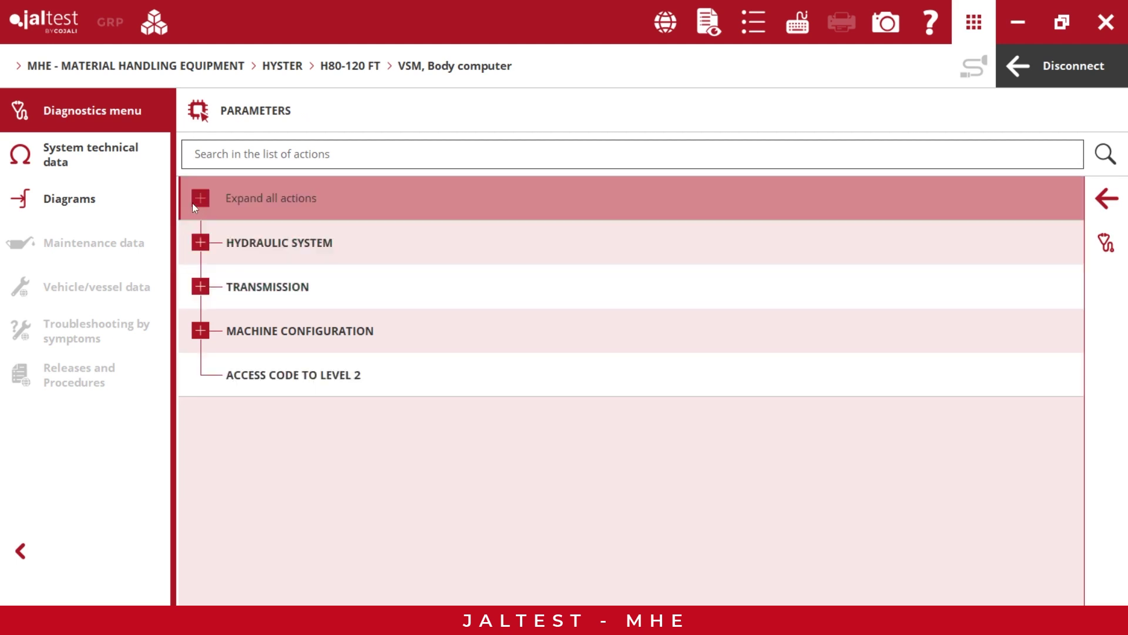
{"action": "left_click", "coordinate": [196, 200]}
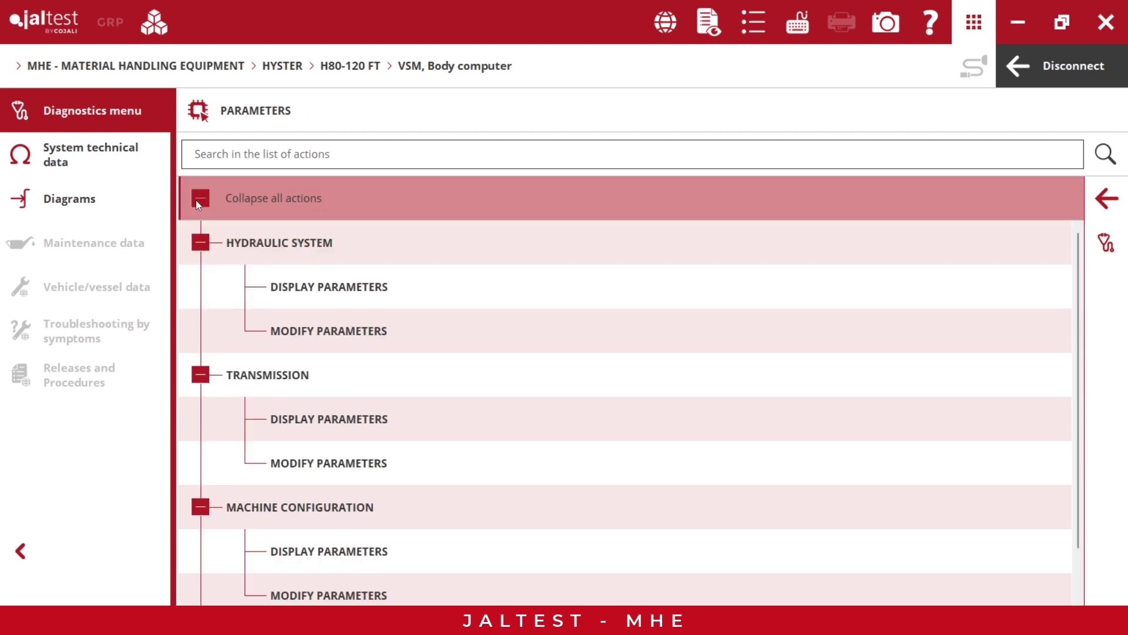
{"action": "scroll", "coordinate": [396, 312], "scroll_direction": "down", "scroll_amount": 2}
{"action": "scroll", "coordinate": [396, 312], "scroll_direction": "up", "scroll_amount": 2}
{"action": "left_click", "coordinate": [1102, 195]}
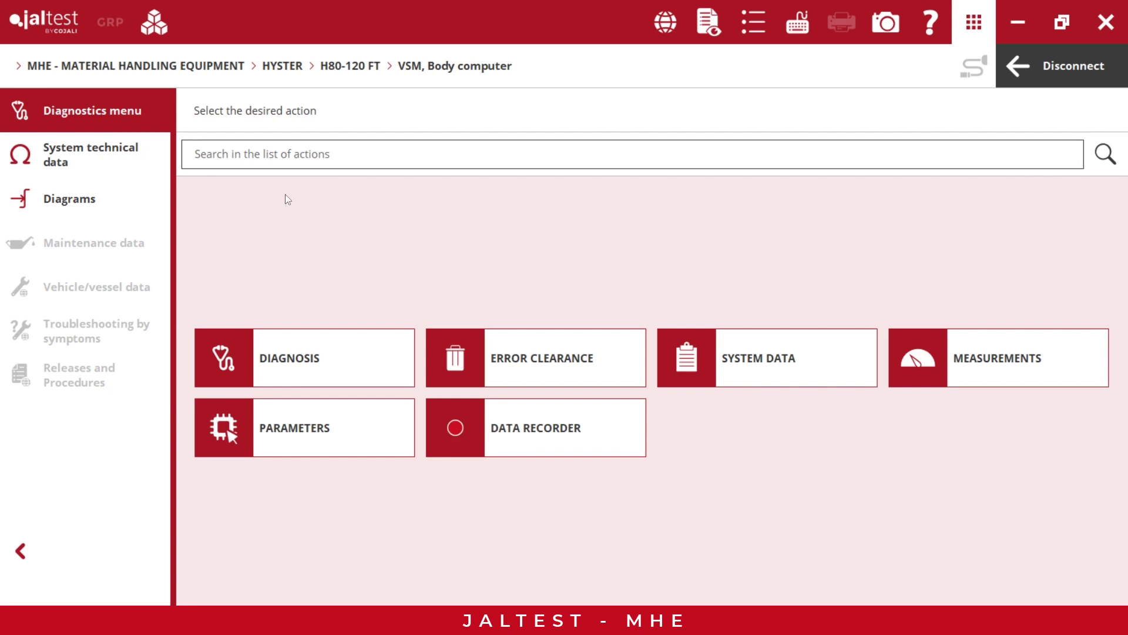
- Browse the component list in the system technical data and view the VSM wiring diagram again
{"action": "left_click", "coordinate": [126, 158]}
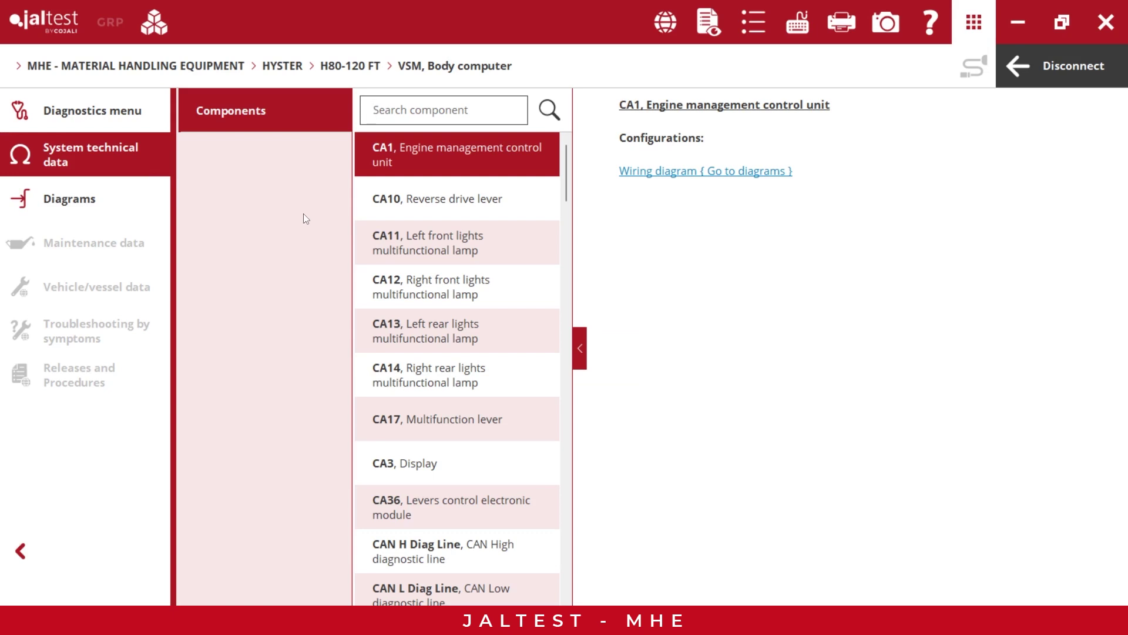
{"action": "left_click_drag", "start_coordinate": [565, 172], "coordinate": [566, 246]}
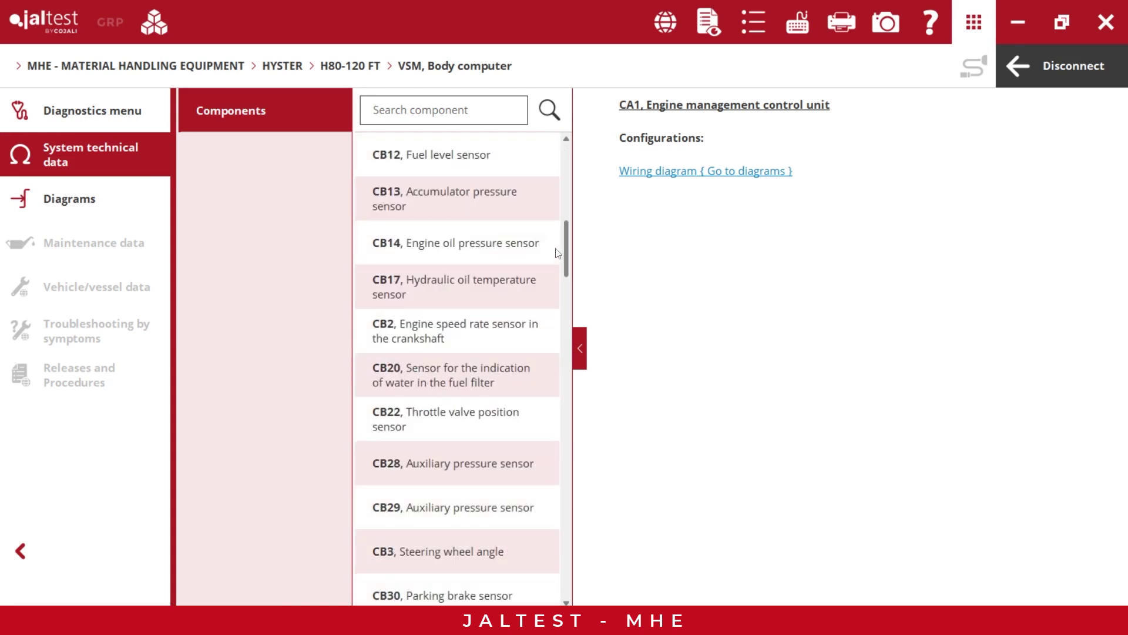
{"action": "left_click", "coordinate": [94, 198]}
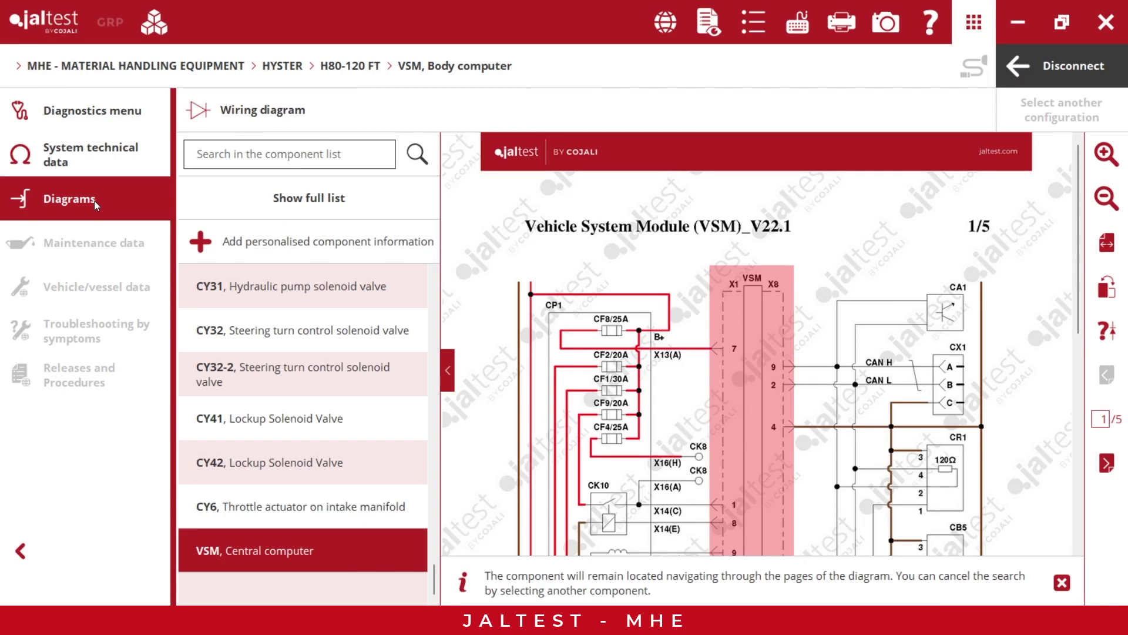
{"action": "left_click", "coordinate": [340, 213]}
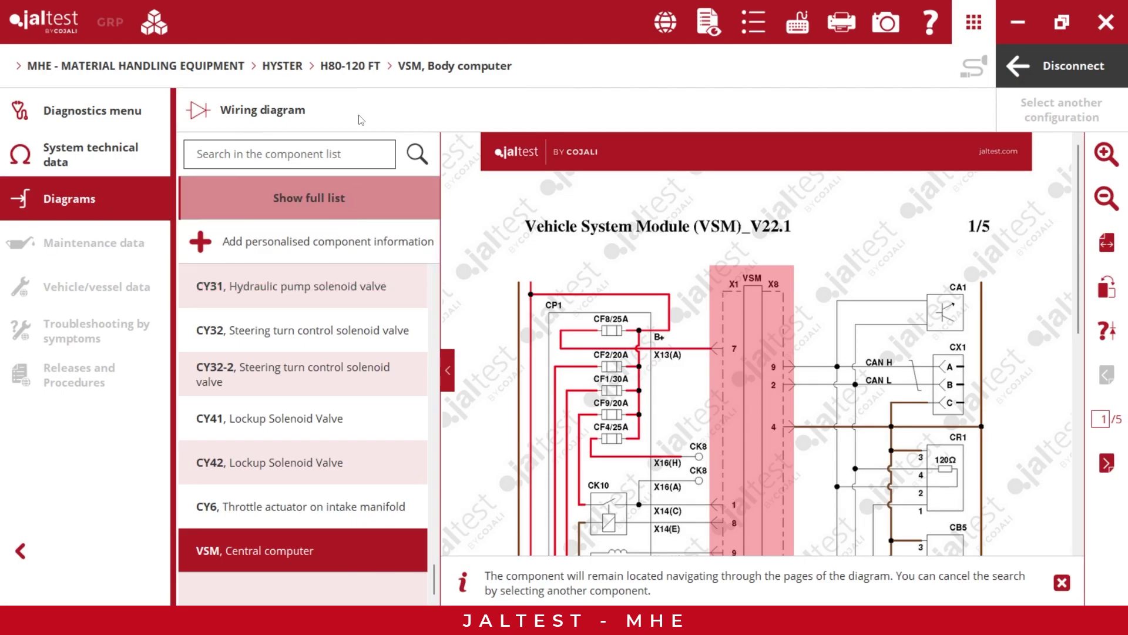
- Disconnect from the VSM body computer and connect to E-CDIS, Electronic Diesel Control, Common Rail, choosing the variant Engine with particulate filter
{"action": "left_click", "coordinate": [1019, 84]}
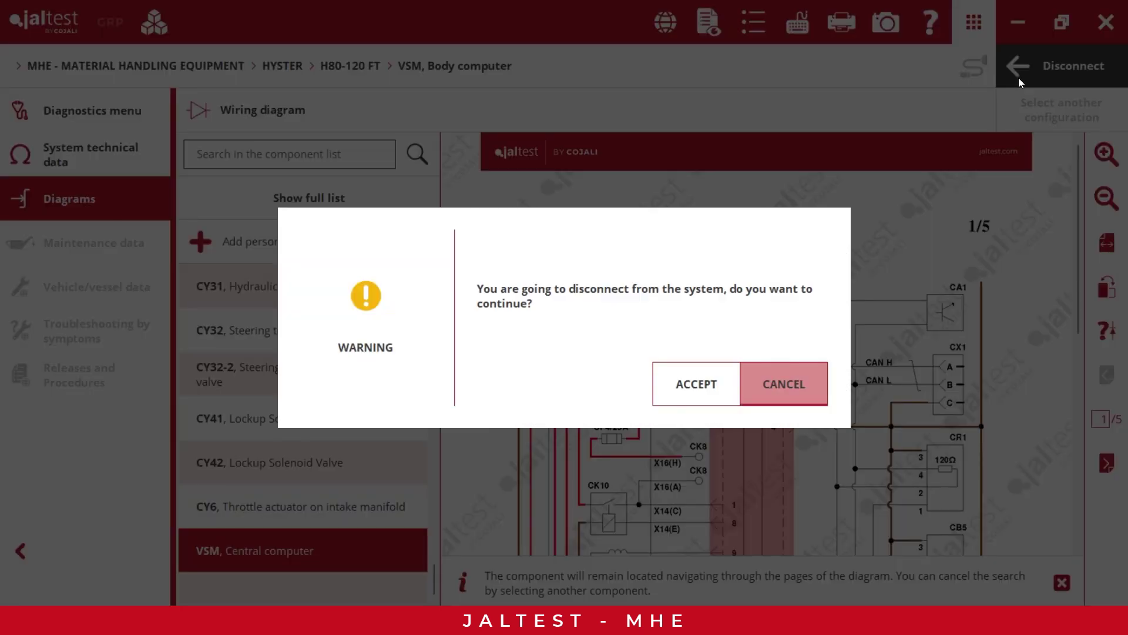
{"action": "left_click", "coordinate": [712, 379]}
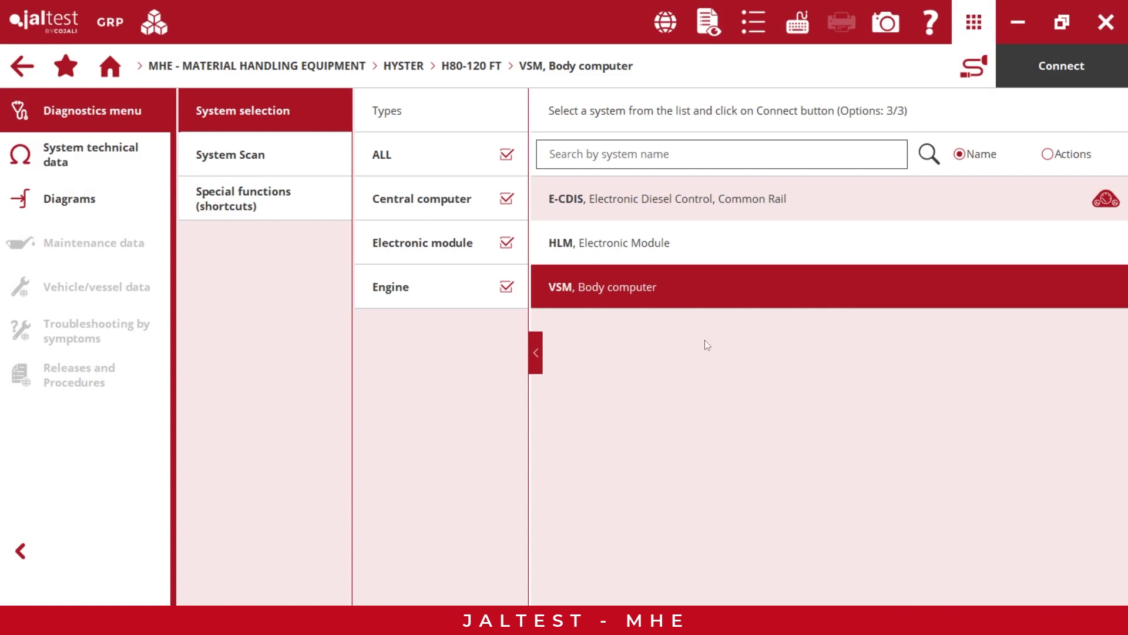
{"action": "left_click", "coordinate": [739, 199]}
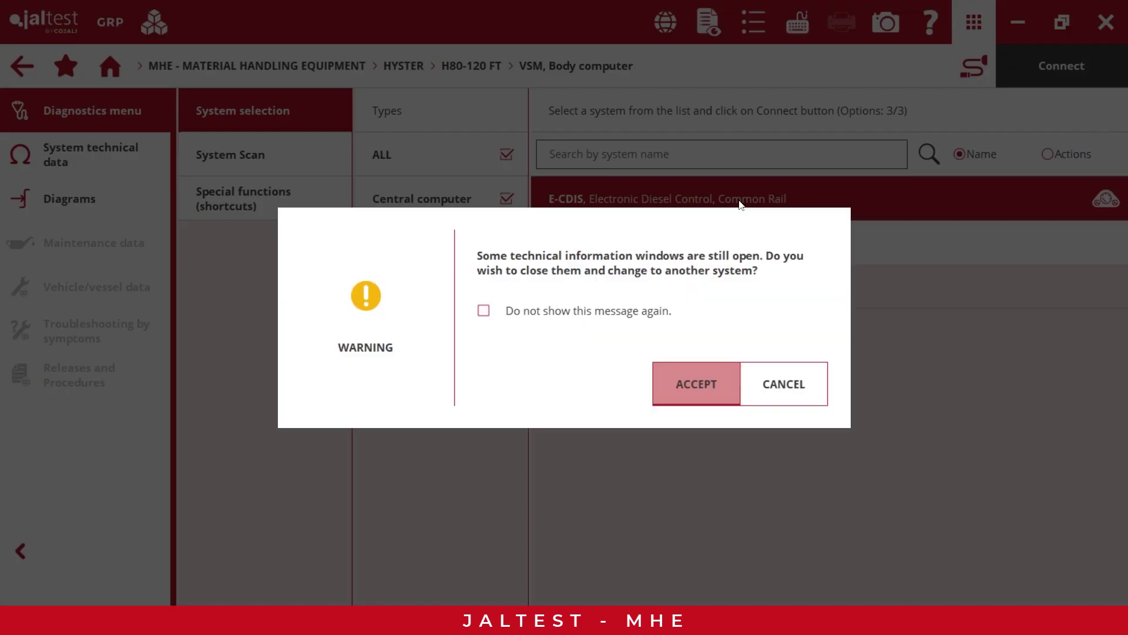
{"action": "left_click", "coordinate": [708, 396]}
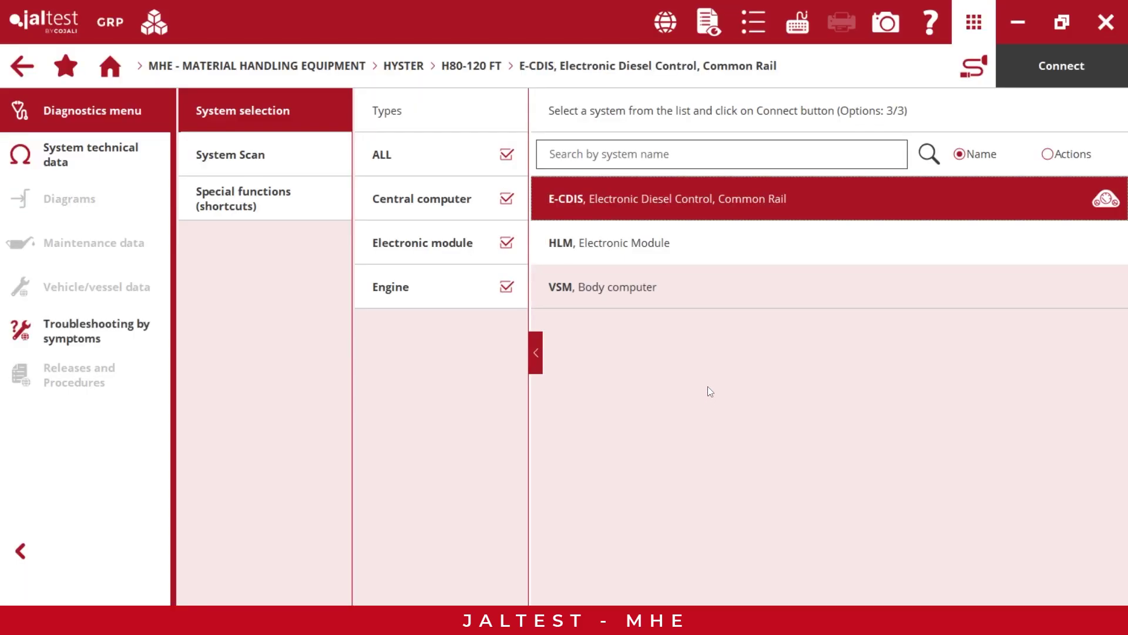
{"action": "left_click", "coordinate": [1061, 66]}
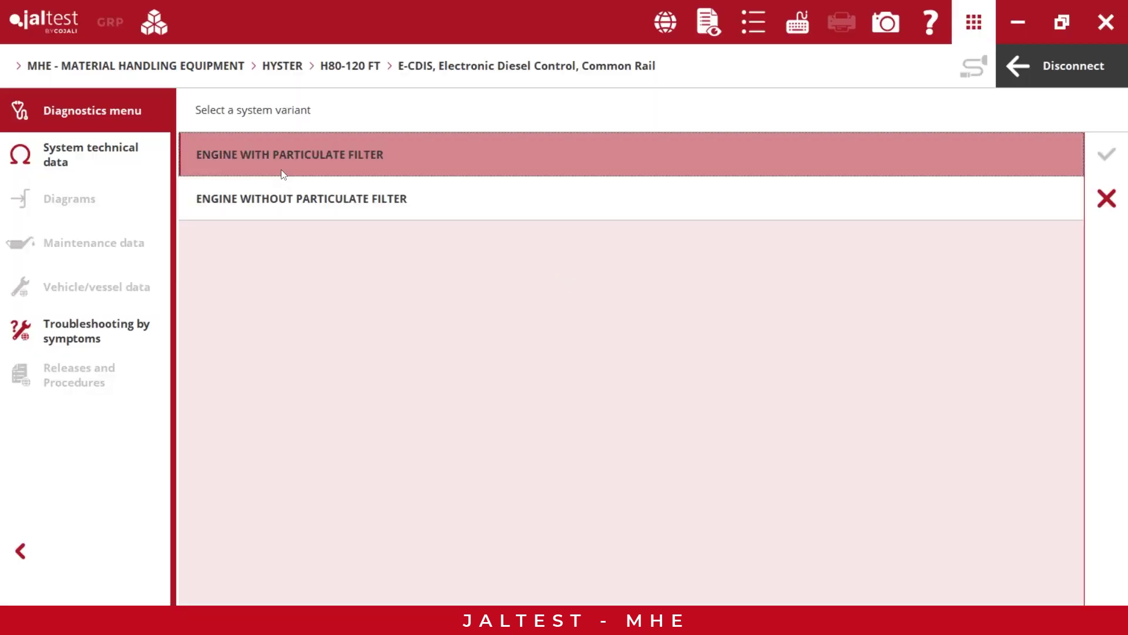
{"action": "left_click", "coordinate": [902, 157]}
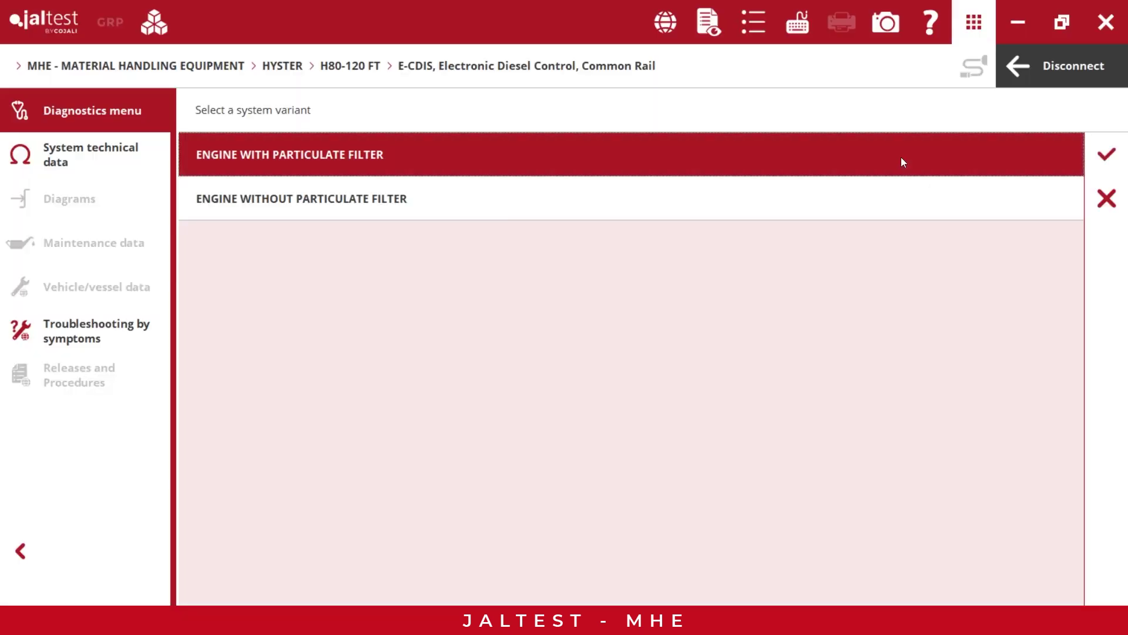
{"action": "left_click", "coordinate": [1106, 154]}
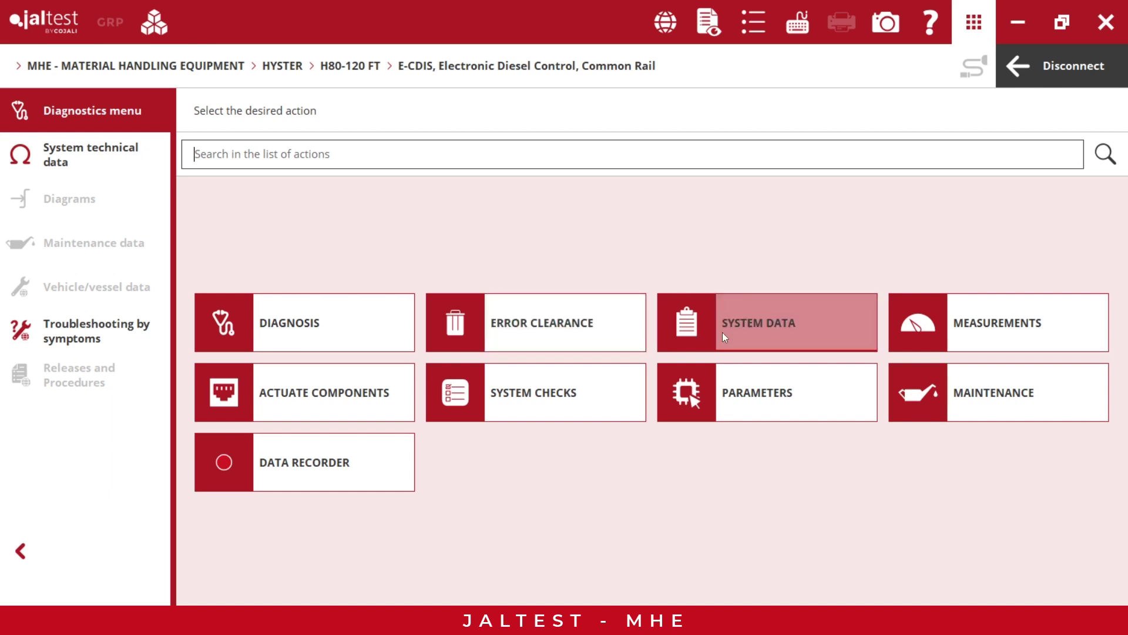
- View the live measurements on the Fuel system page of the system display and return to the measurement actions
{"action": "left_click", "coordinate": [996, 315]}
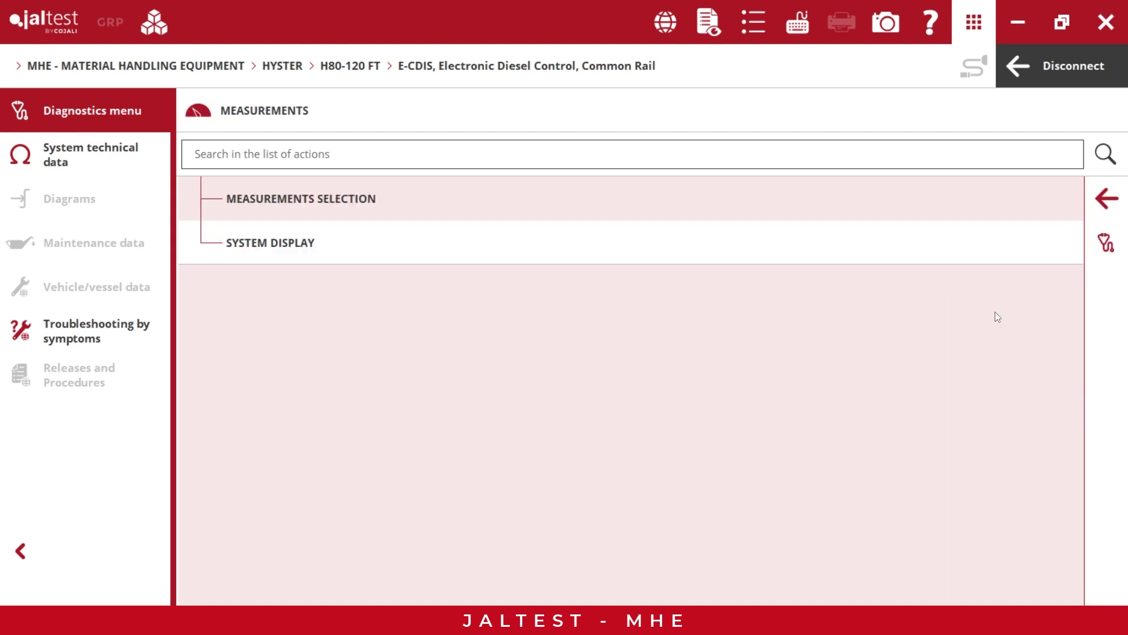
{"action": "left_click", "coordinate": [421, 258]}
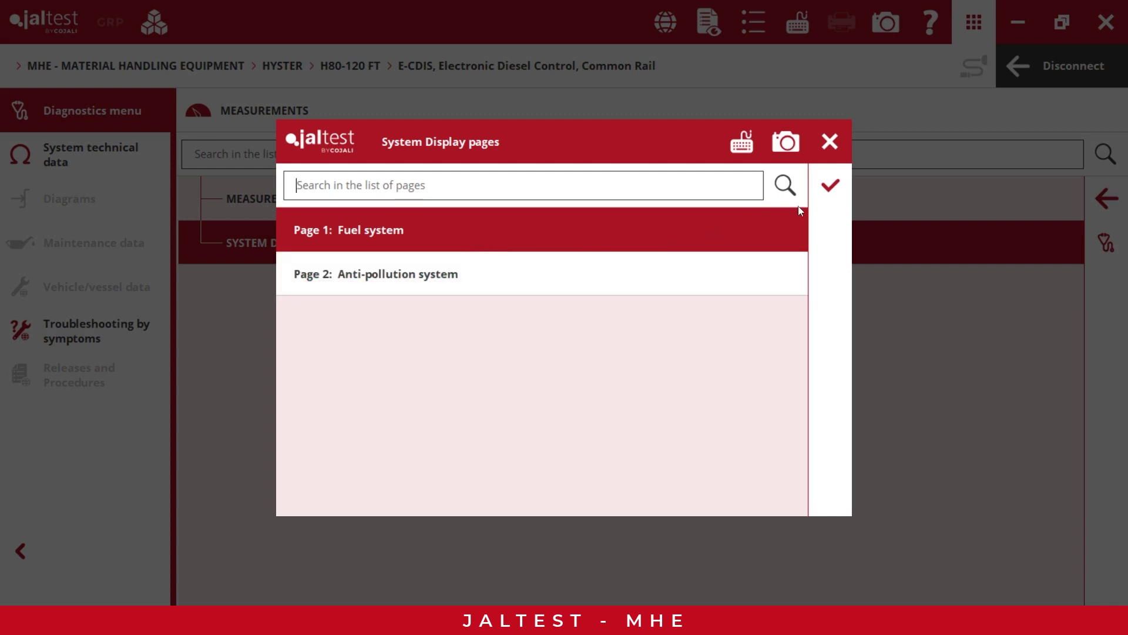
{"action": "left_click", "coordinate": [813, 197]}
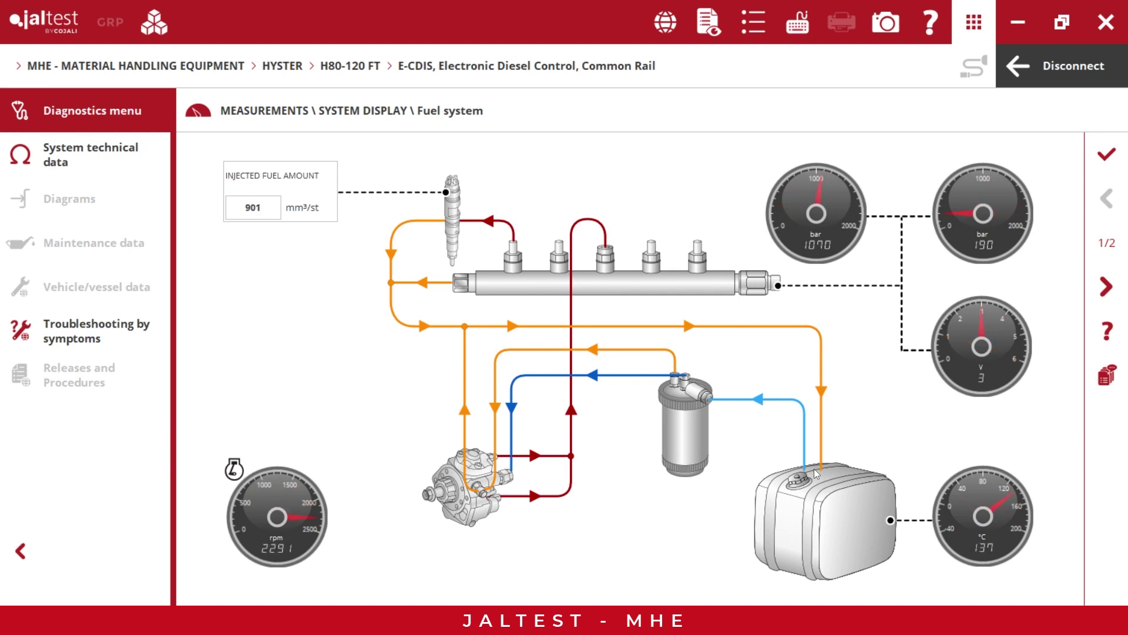
{"action": "left_click", "coordinate": [1099, 168]}
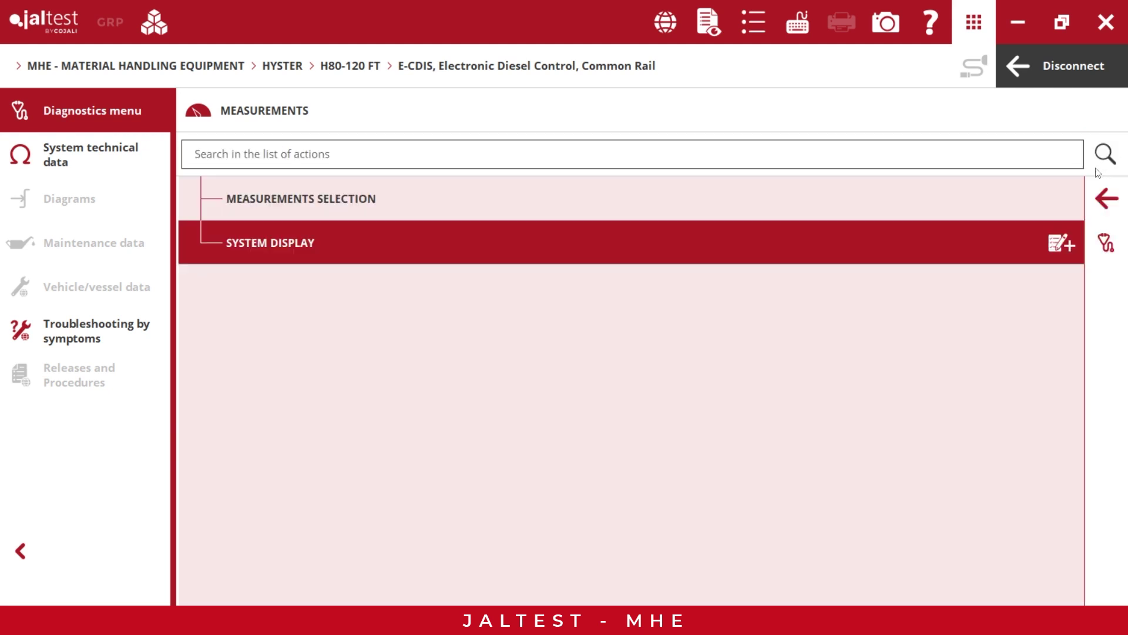
- Restrict the measurements selection to the Pressure, Temperature and Volume groups
{"action": "left_click", "coordinate": [434, 210]}
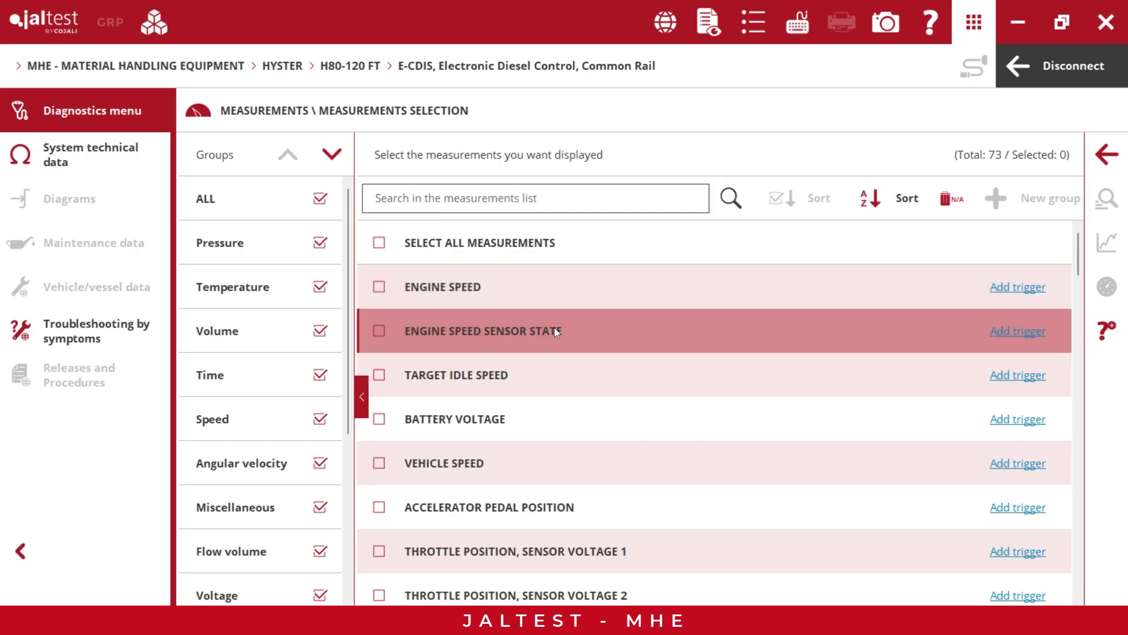
{"action": "left_click", "coordinate": [320, 200]}
{"action": "left_click", "coordinate": [320, 243]}
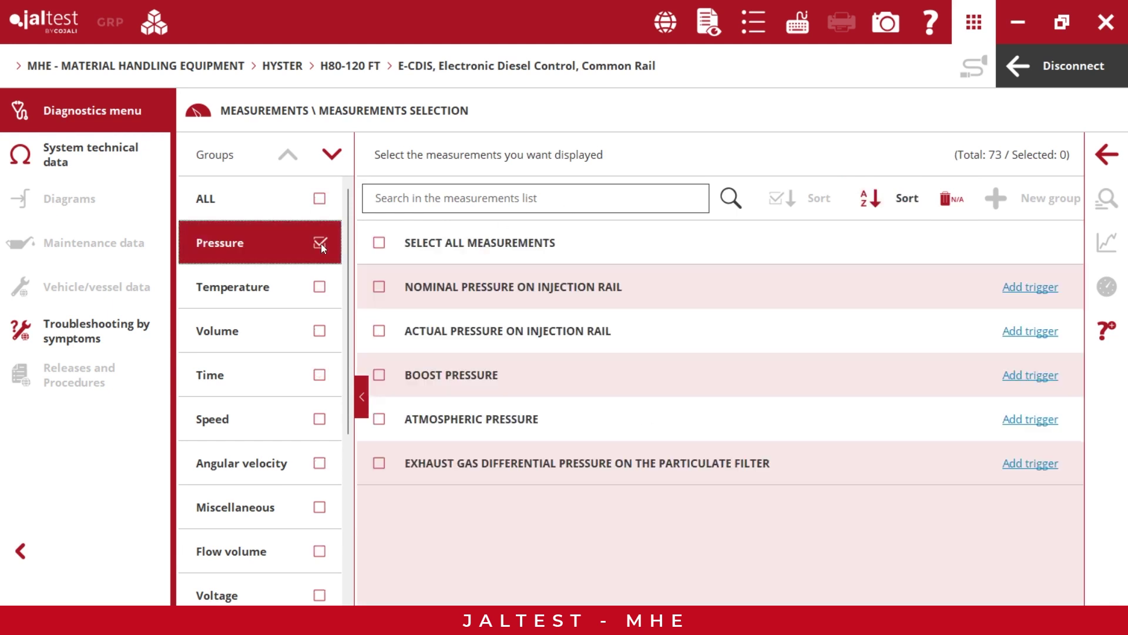
{"action": "left_click", "coordinate": [321, 287]}
{"action": "left_click", "coordinate": [321, 330]}
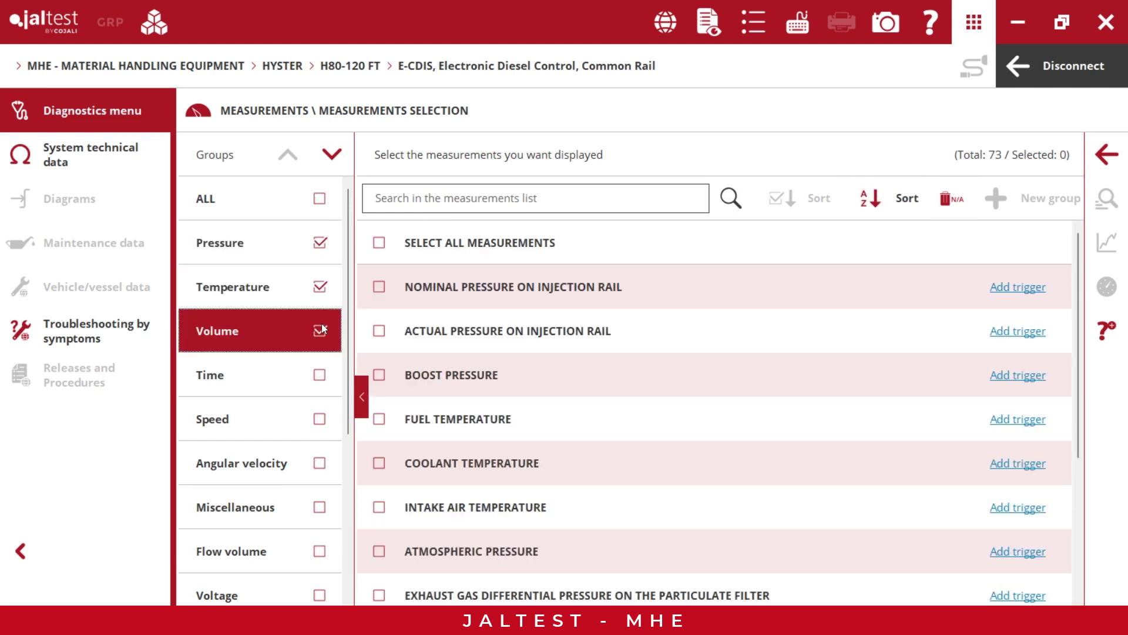
- Select nominal pressure on injection rail, actual pressure on injection rail and boost pressure, and show them as gauges
{"action": "left_click", "coordinate": [373, 292]}
{"action": "left_click", "coordinate": [381, 331]}
{"action": "left_click", "coordinate": [469, 380]}
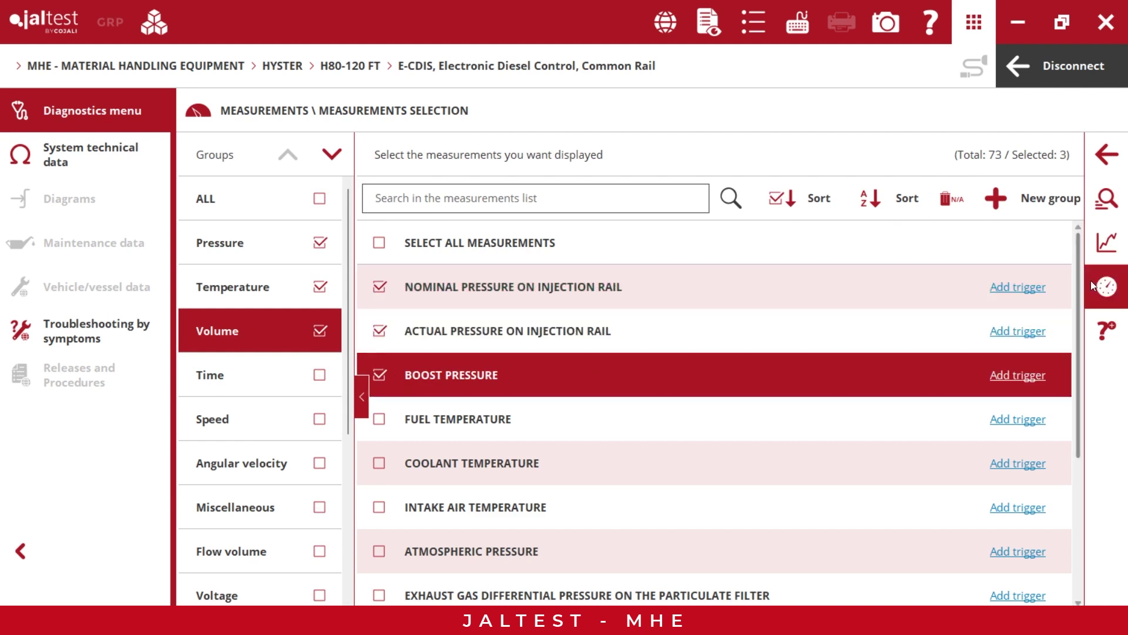
{"action": "left_click", "coordinate": [1091, 281]}
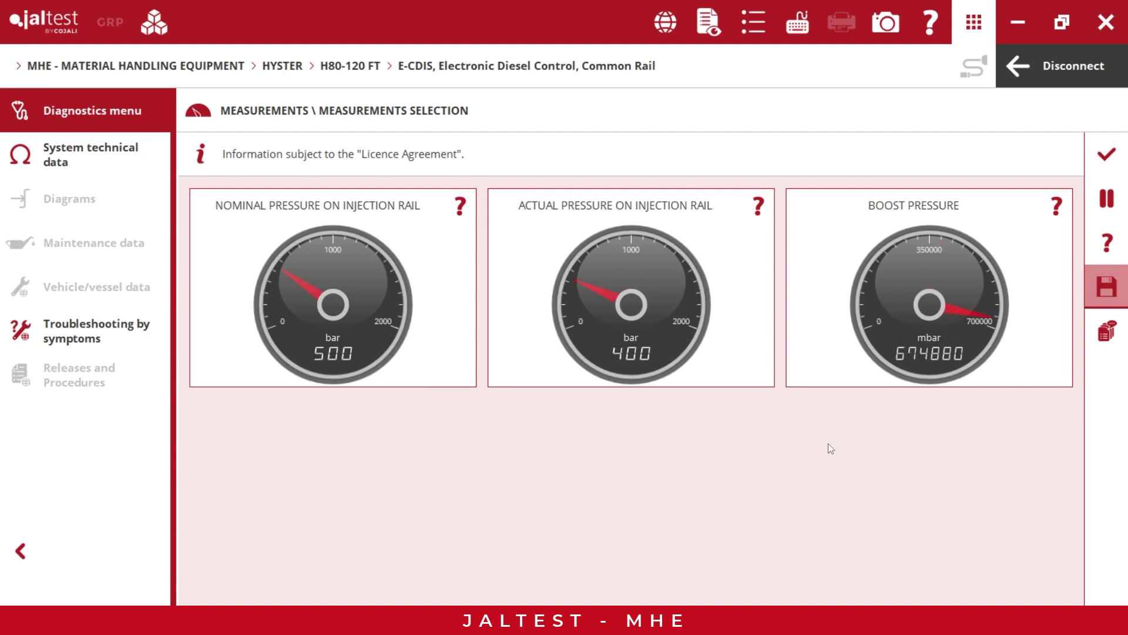
- Read the help text for the actual pressure on injection rail and go back to the measurements selection
{"action": "left_click", "coordinate": [758, 205]}
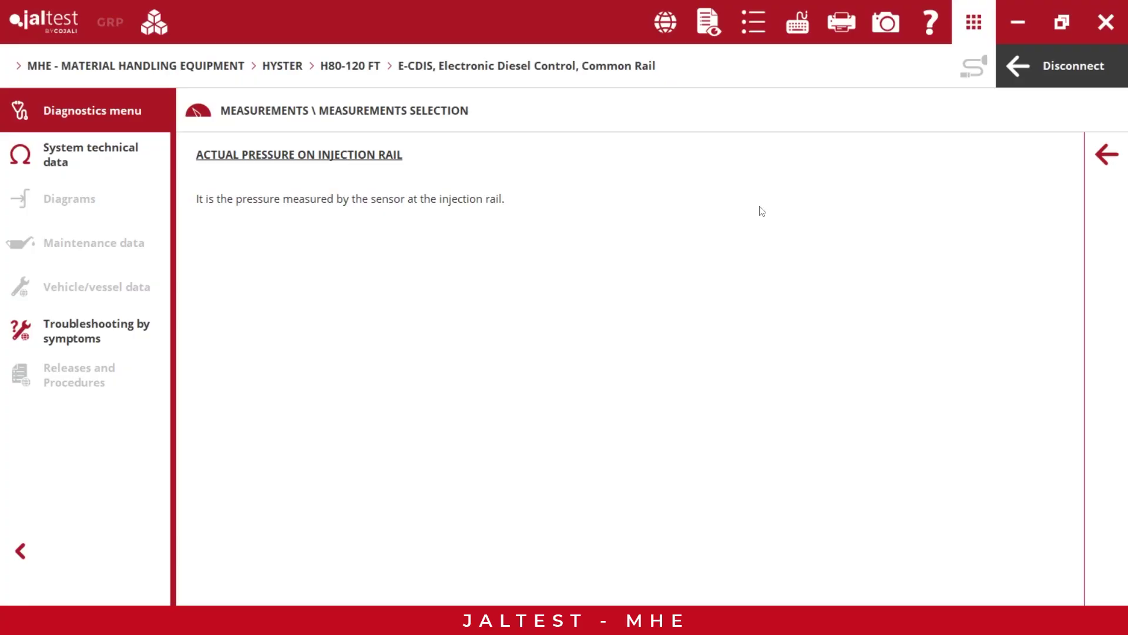
{"action": "left_click", "coordinate": [1117, 166]}
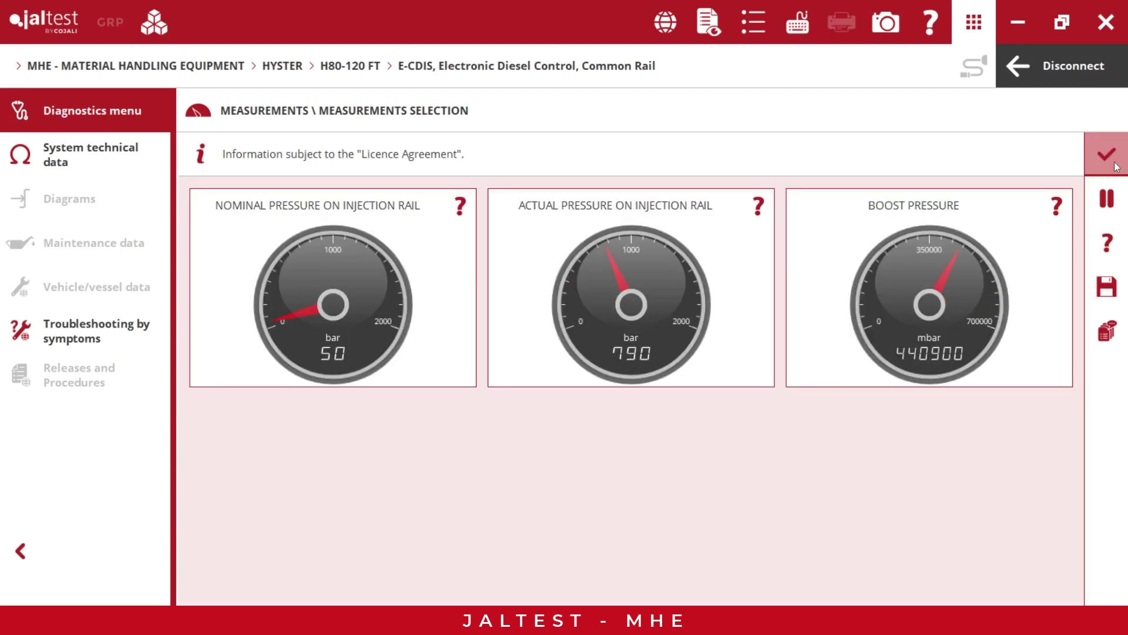
{"action": "left_click", "coordinate": [1105, 162]}
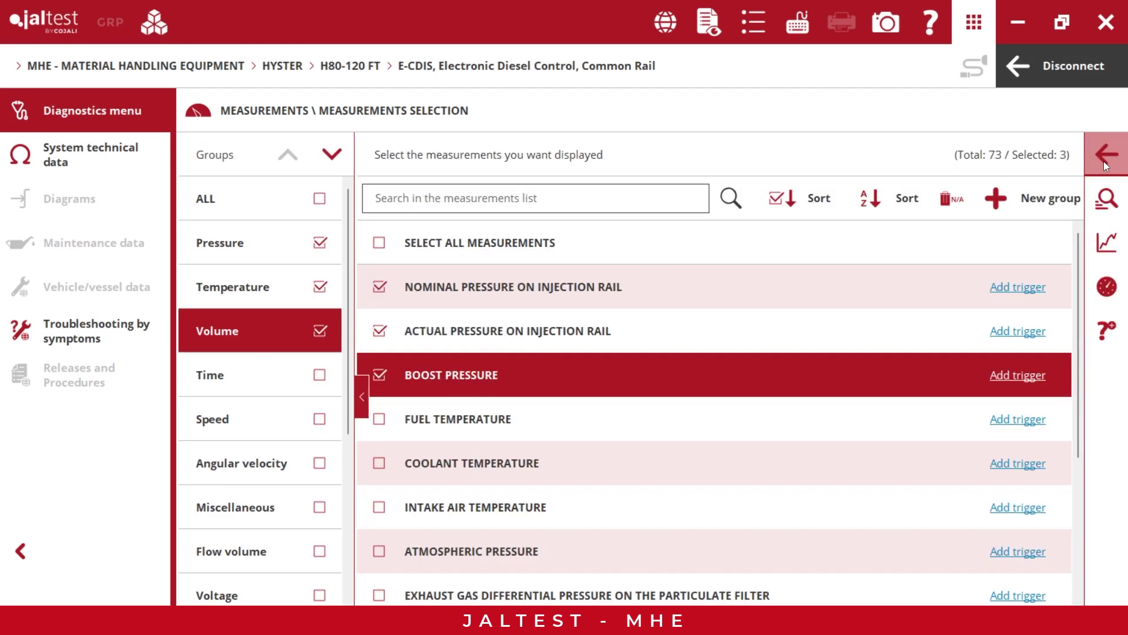
- Plot the three selected pressure measurements as a graph over time and stop the recording
{"action": "left_click", "coordinate": [1107, 244]}
{"action": "left_click", "coordinate": [1103, 261]}
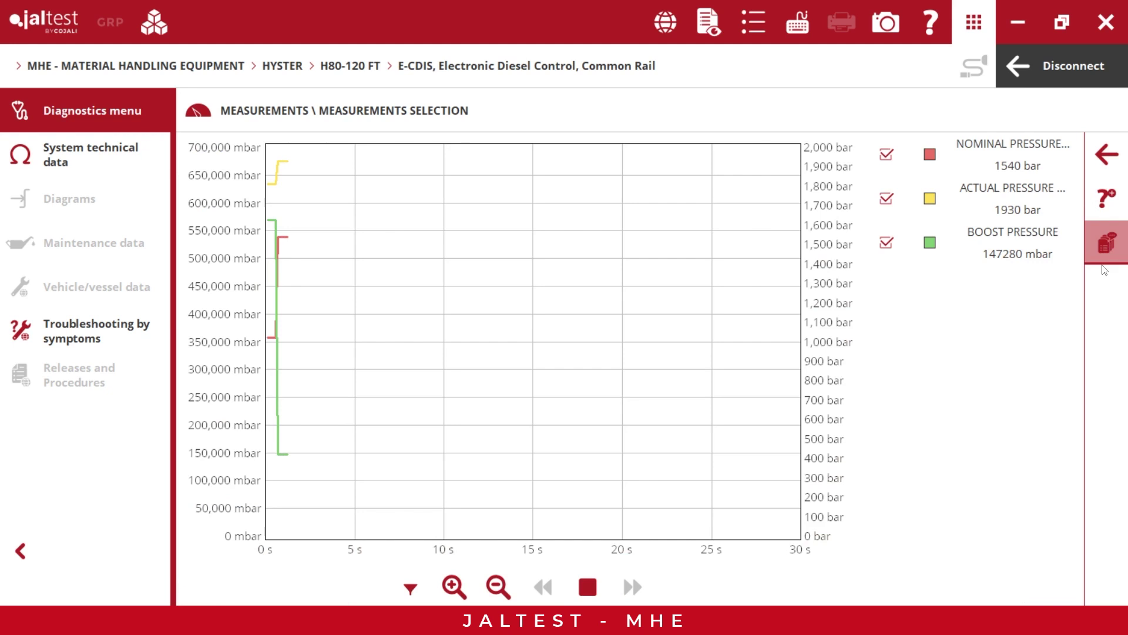
{"action": "left_click", "coordinate": [466, 592]}
{"action": "left_click", "coordinate": [466, 591]}
{"action": "left_click", "coordinate": [502, 586]}
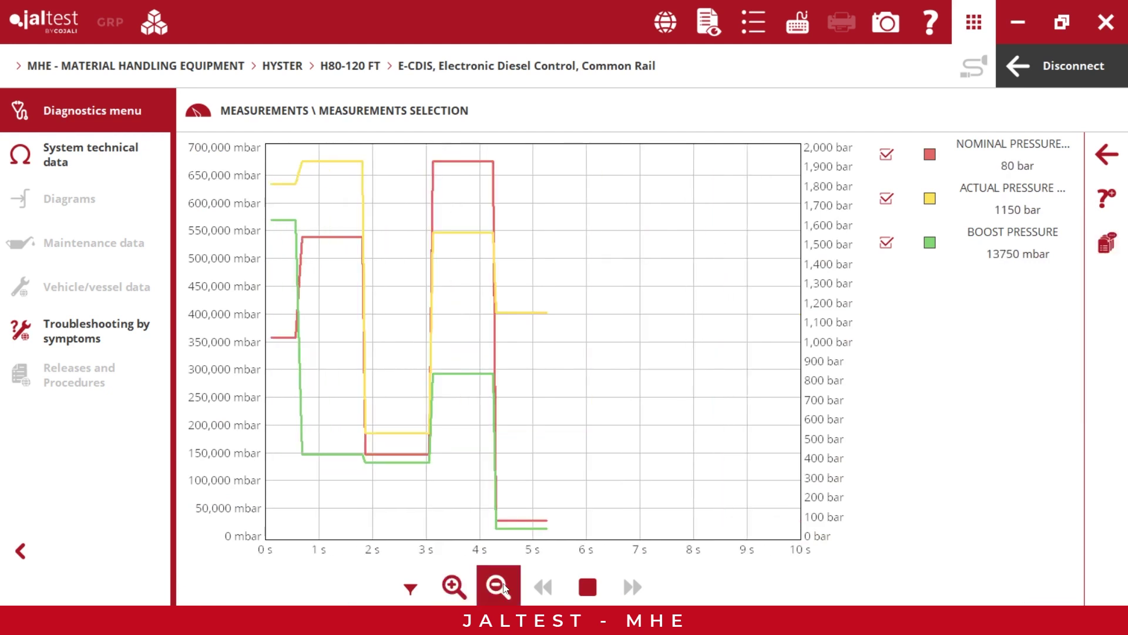
{"action": "left_click", "coordinate": [506, 588]}
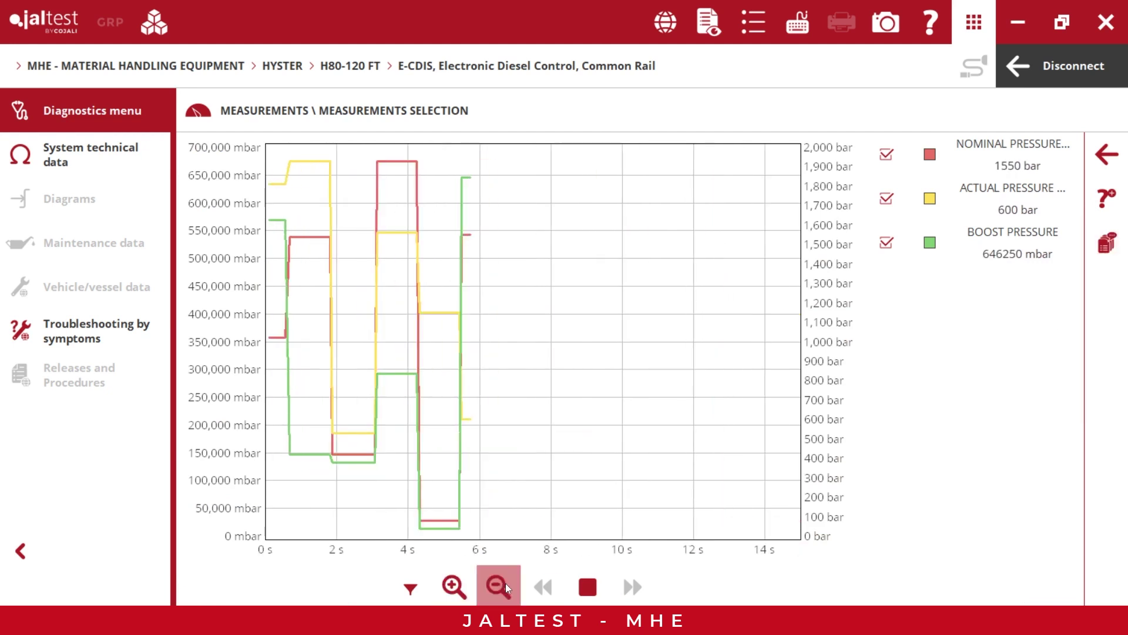
{"action": "left_click", "coordinate": [590, 588]}
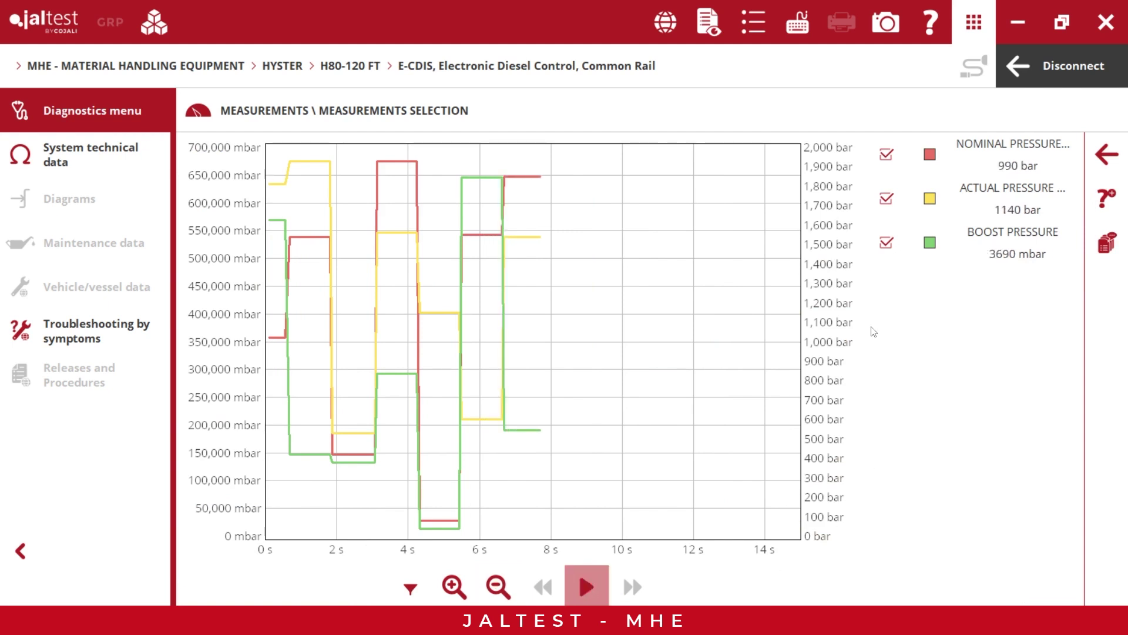
- Isolate the boost pressure curve in the graph, and display the nominal and actual pressure curves again
{"action": "left_click", "coordinate": [887, 155]}
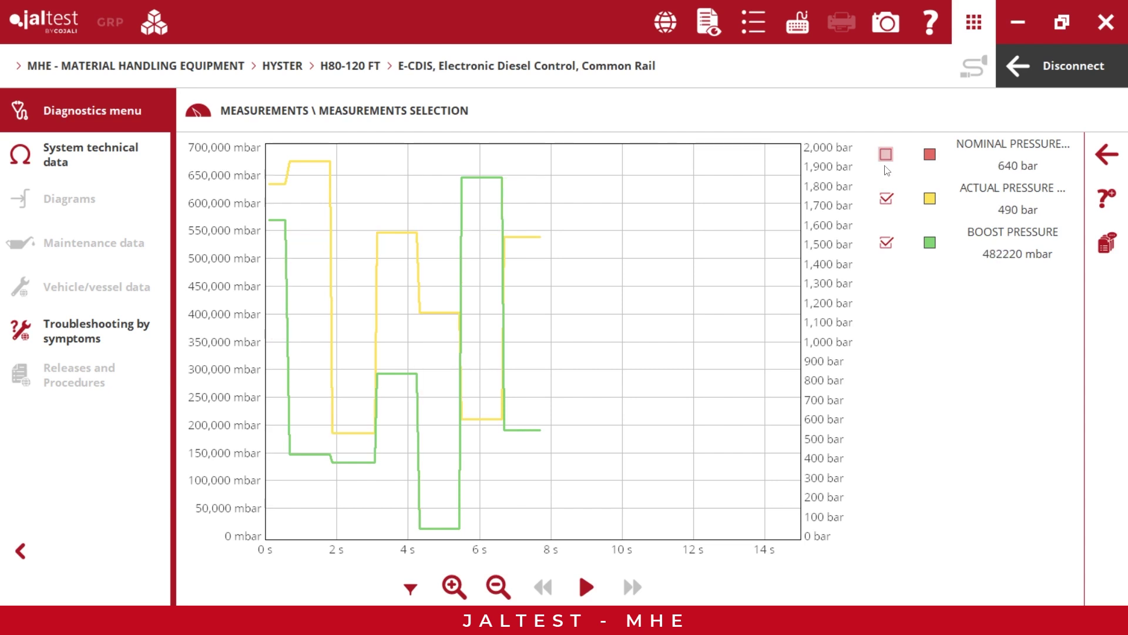
{"action": "left_click", "coordinate": [891, 200]}
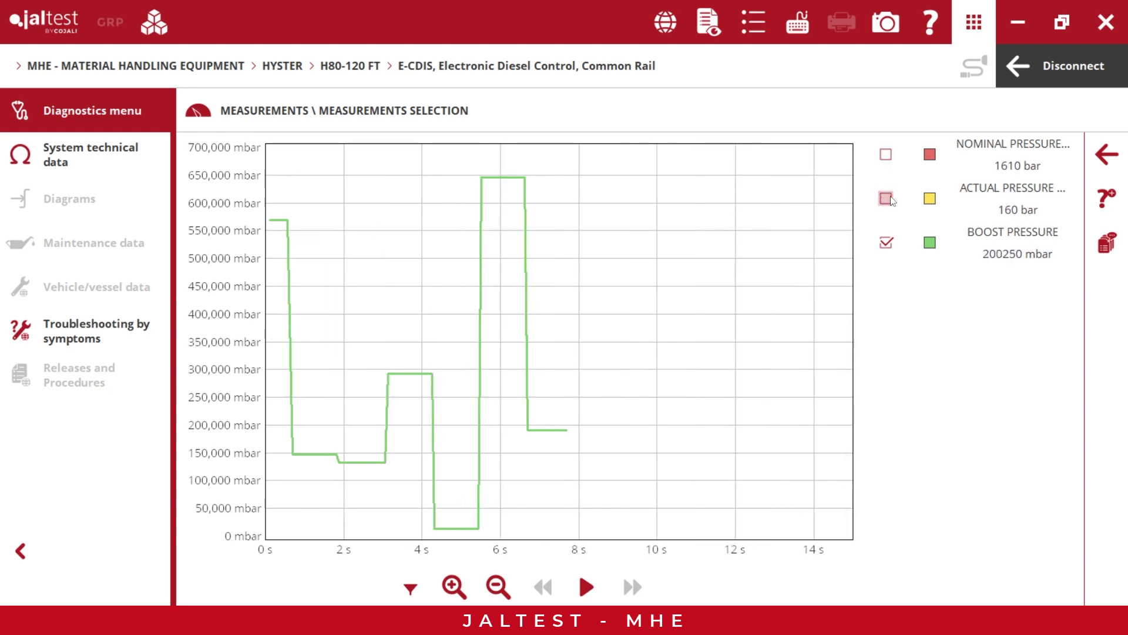
{"action": "left_click", "coordinate": [888, 199]}
{"action": "left_click", "coordinate": [886, 155]}
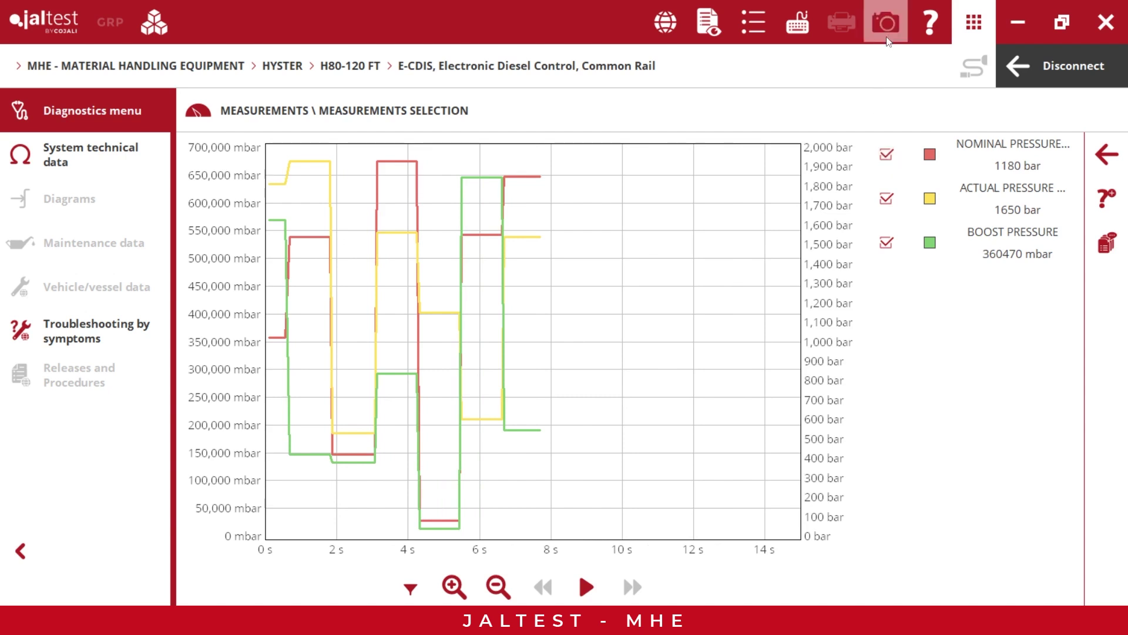
- Capture a screenshot of the measurement graph and include it in the diagnosis report
{"action": "key", "text": "Print"}
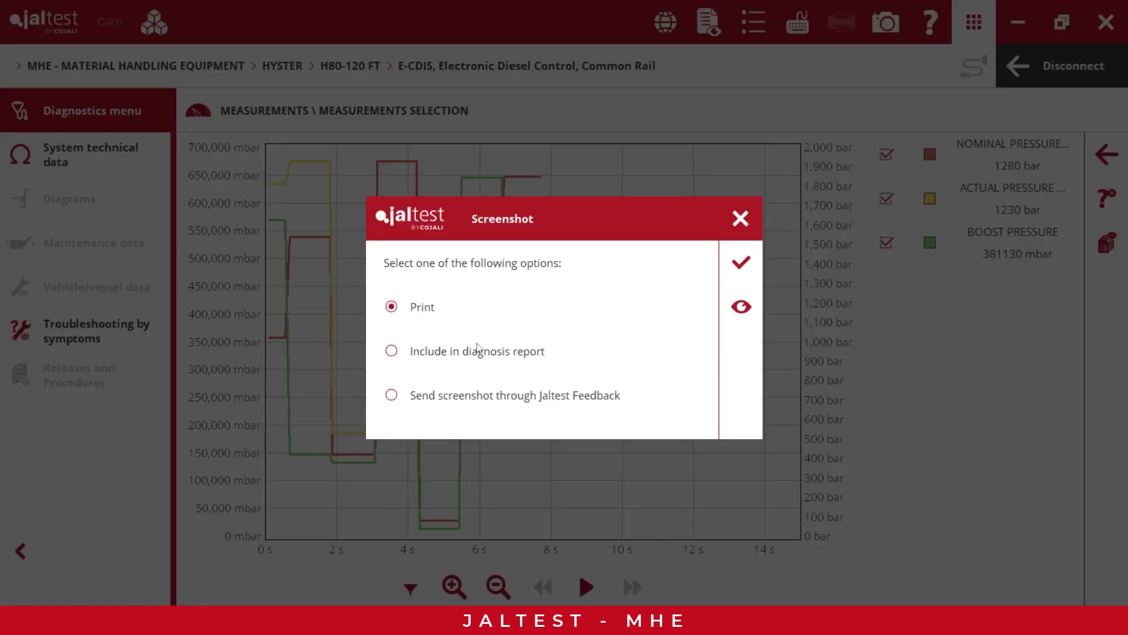
{"action": "left_click", "coordinate": [401, 353]}
{"action": "left_click", "coordinate": [740, 271]}
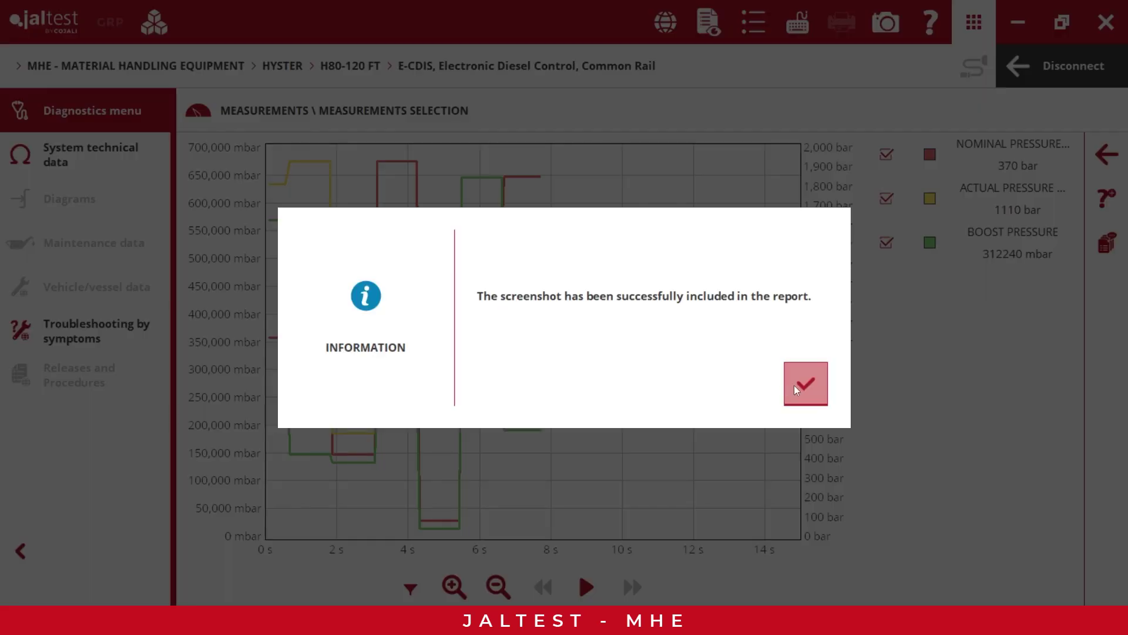
- Close the screenshot notice and attach the comment "comment" to the measurements function for the report
{"action": "left_click", "coordinate": [798, 389]}
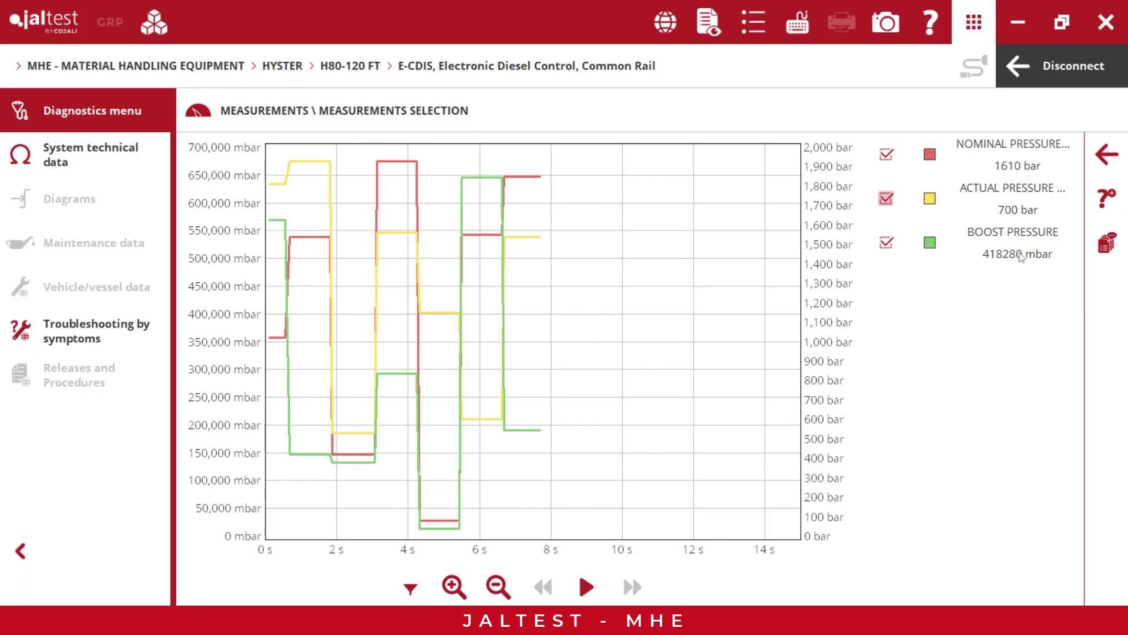
{"action": "left_click", "coordinate": [1107, 243]}
{"action": "type", "text": "com"}
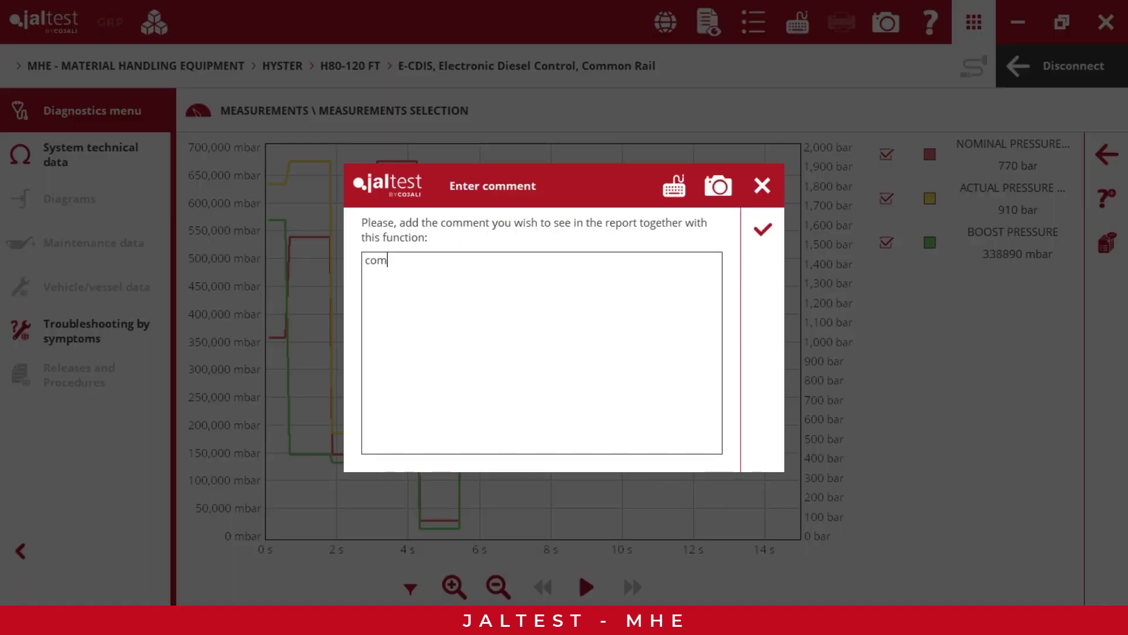
{"action": "type", "text": "ment"}
{"action": "left_click", "coordinate": [763, 229]}
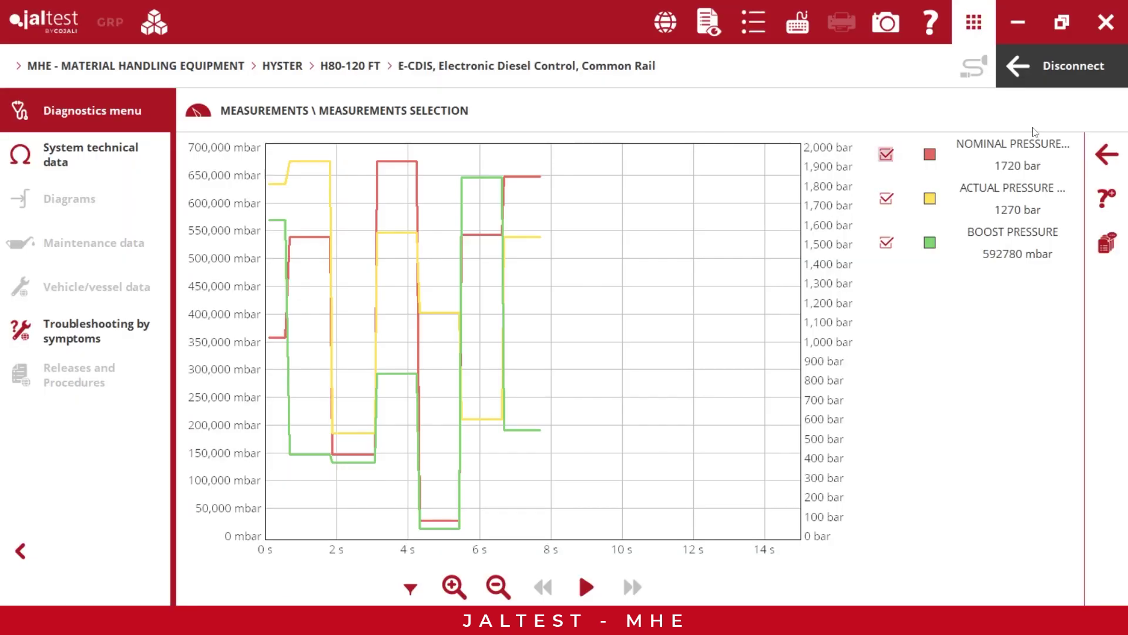
- Leave the measurements, review the list of components that can be actuated, and return to the action selection
{"action": "left_click", "coordinate": [1101, 147]}
{"action": "left_click", "coordinate": [1092, 156]}
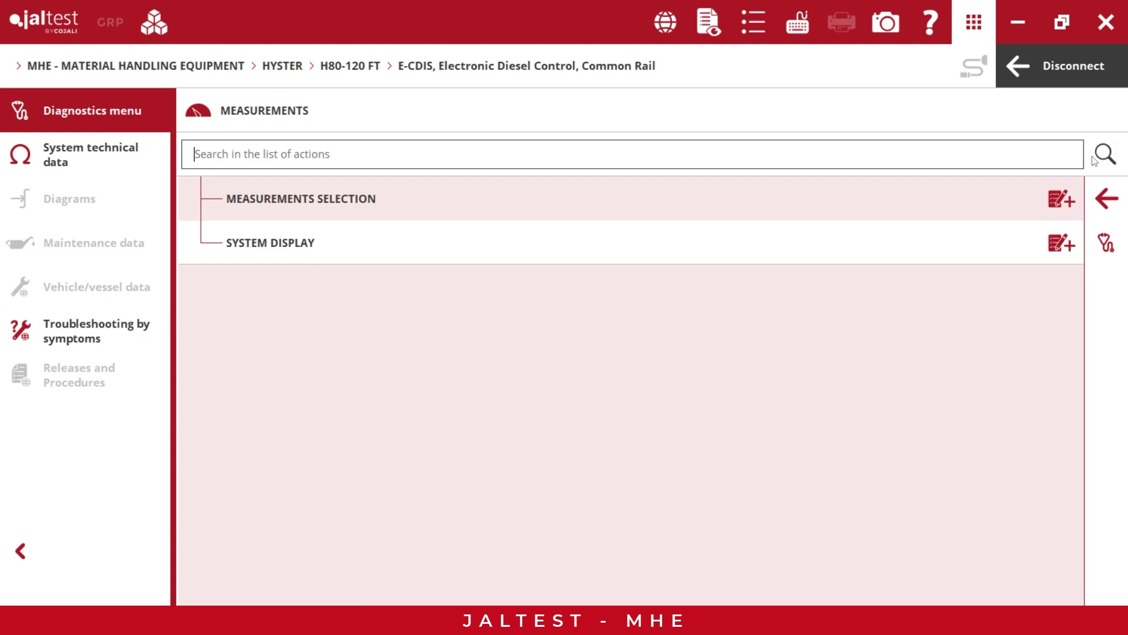
{"action": "left_click", "coordinate": [1105, 198]}
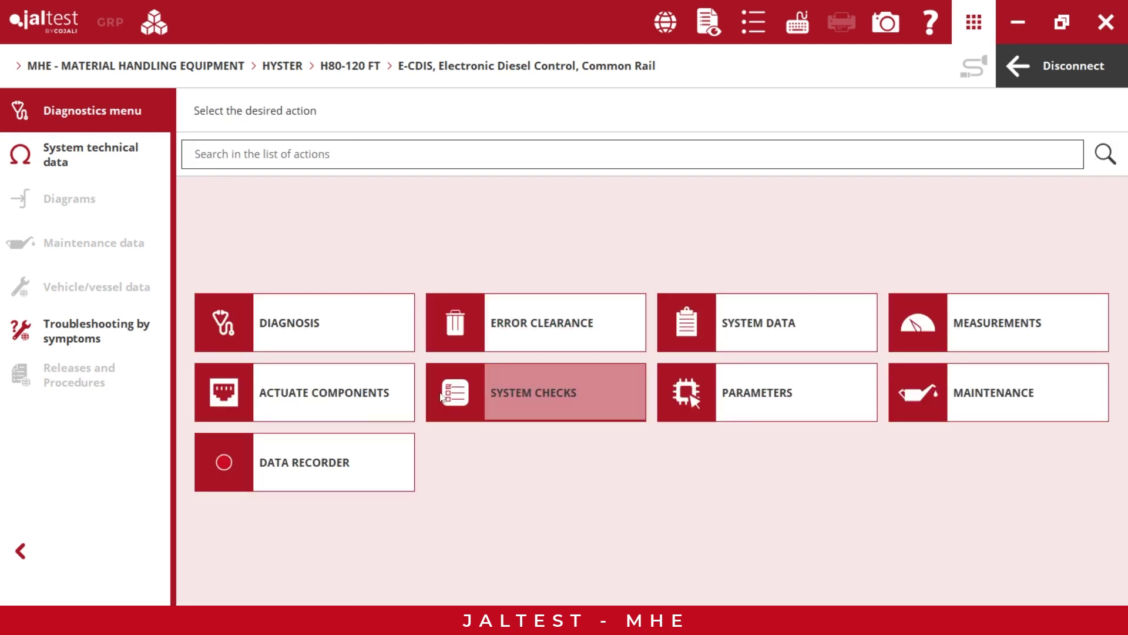
{"action": "left_click", "coordinate": [403, 402]}
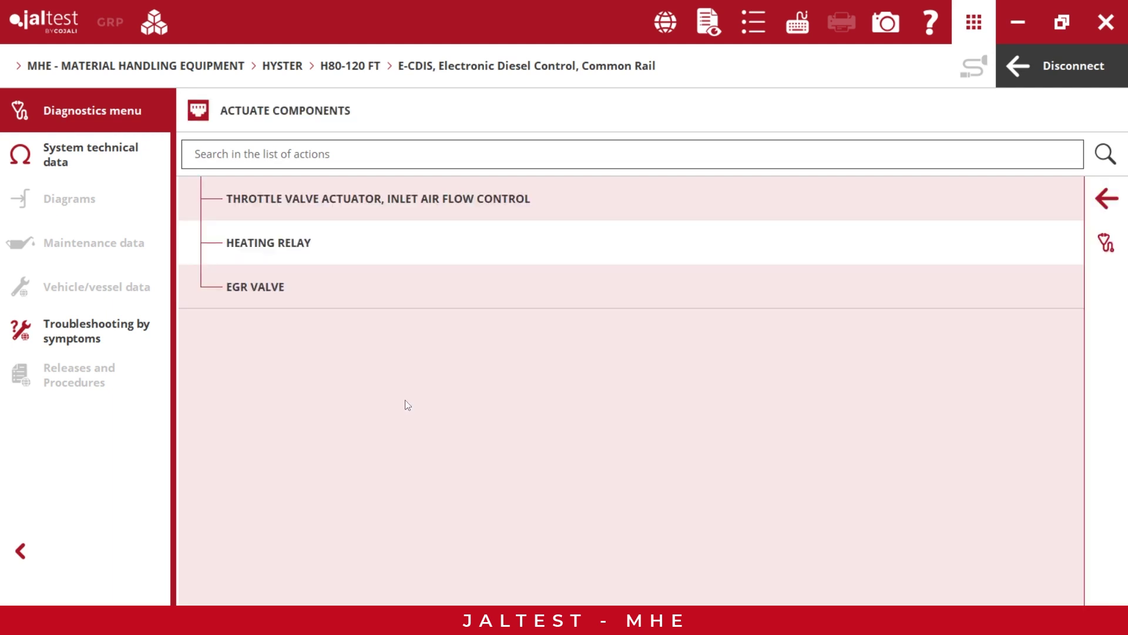
{"action": "left_click", "coordinate": [1108, 199]}
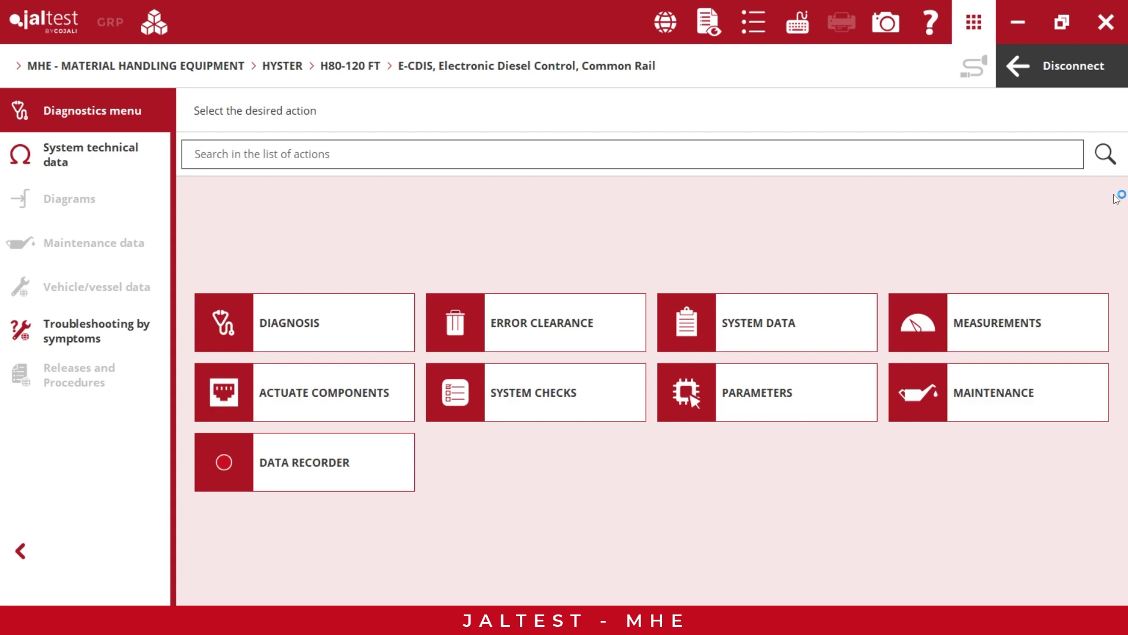
- Start the cylinder cut-out system check, accept its help text and initial conditions, and choose cylinder 1
{"action": "left_click", "coordinate": [638, 382]}
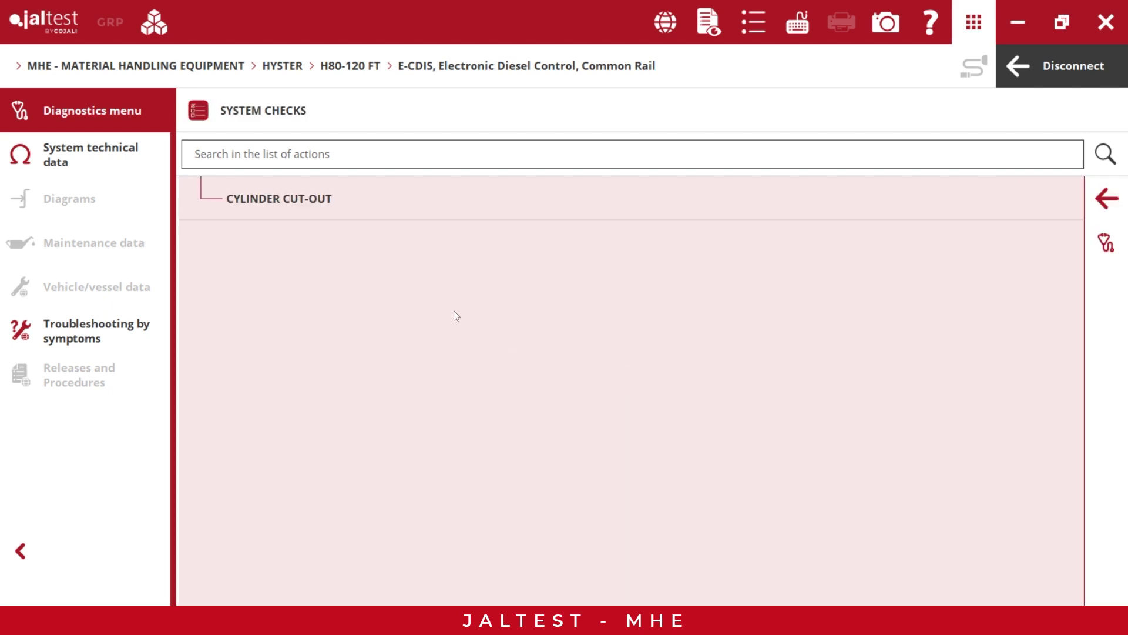
{"action": "left_click", "coordinate": [339, 218]}
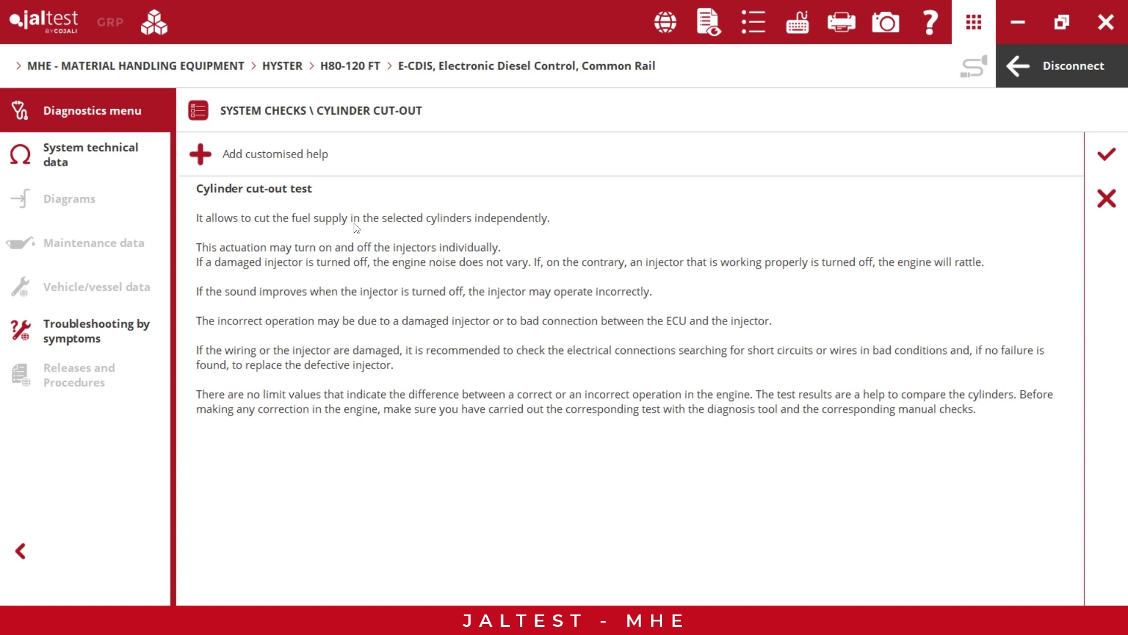
{"action": "left_click", "coordinate": [1093, 156]}
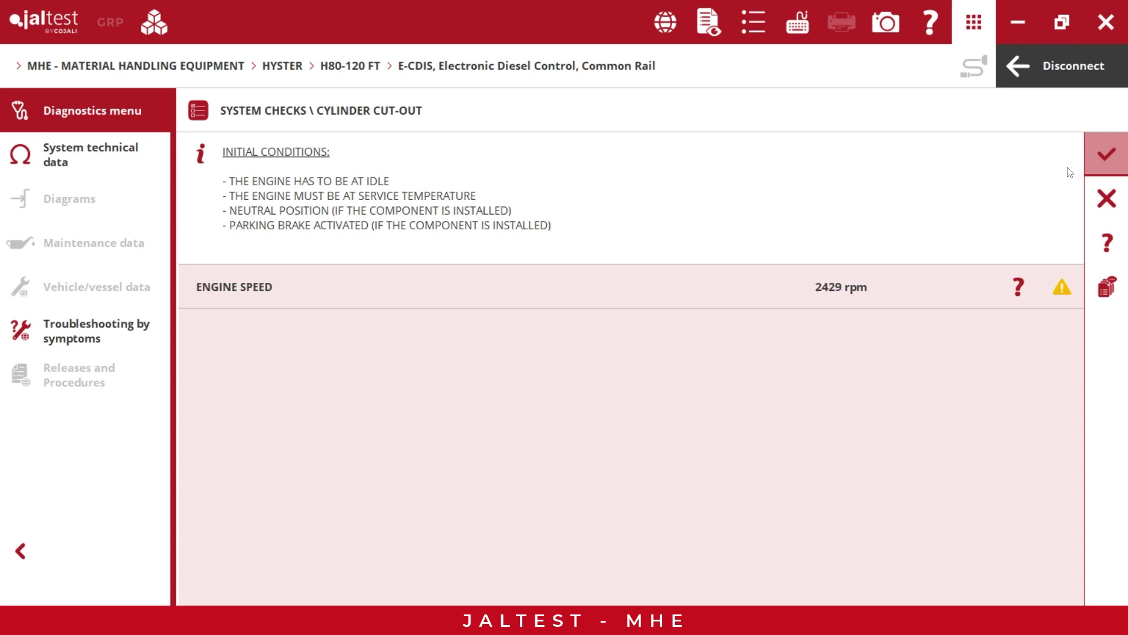
{"action": "left_click", "coordinate": [1088, 157]}
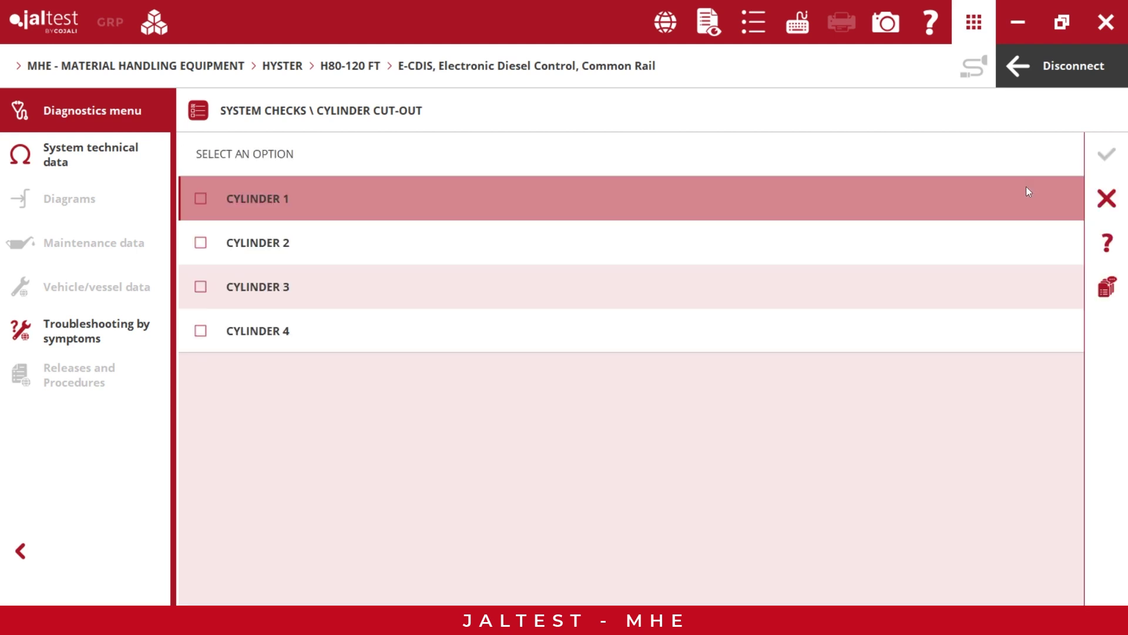
{"action": "left_click", "coordinate": [202, 198]}
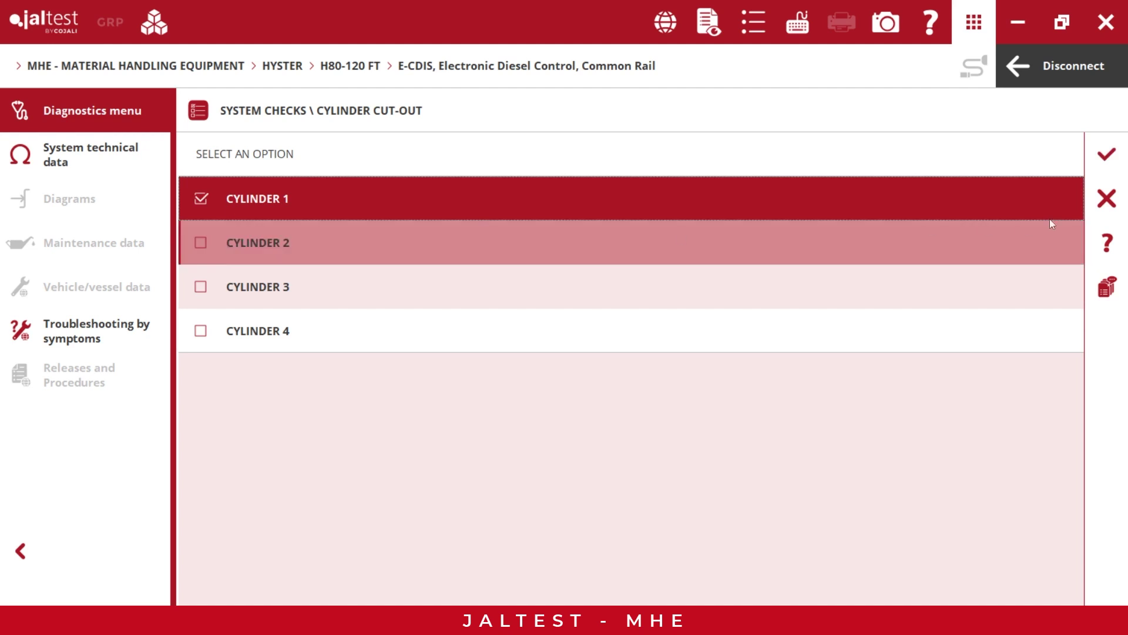
{"action": "left_click", "coordinate": [1116, 161]}
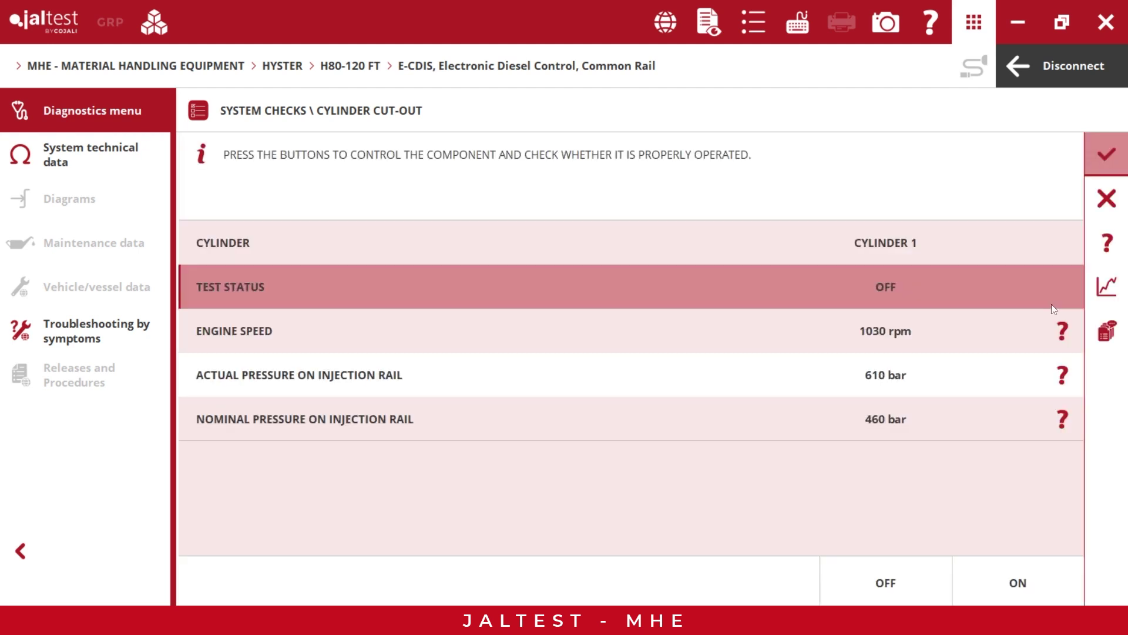
- Set the cylinder cut-out test to OFF and to ON, and view the engine speed and injection rail pressures as a graph
{"action": "left_click", "coordinate": [872, 590]}
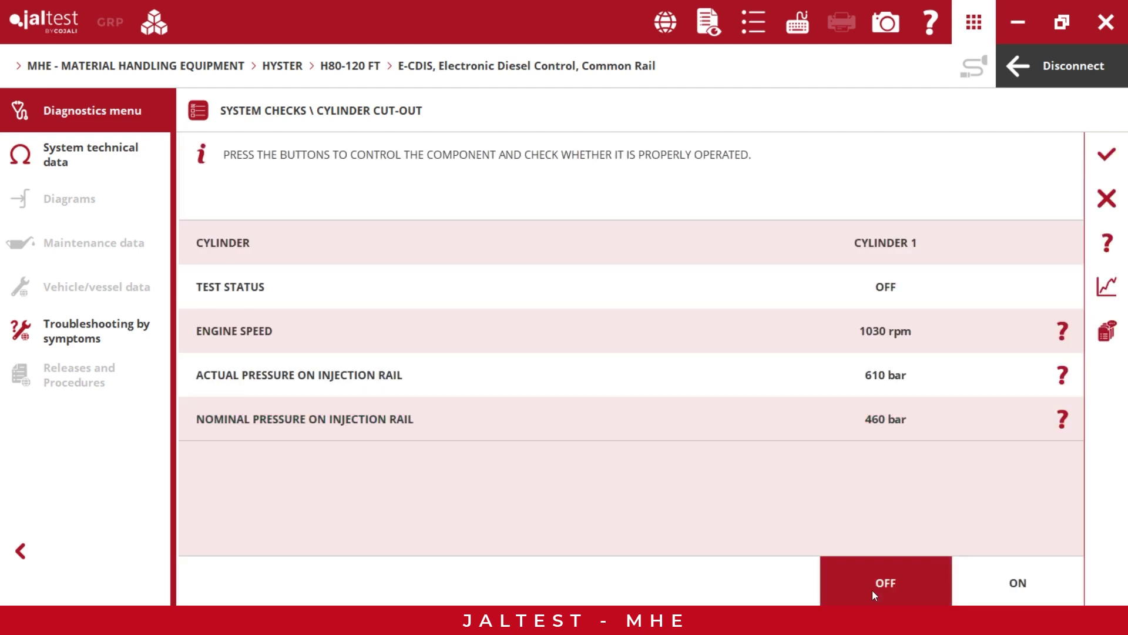
{"action": "left_click", "coordinate": [1019, 580]}
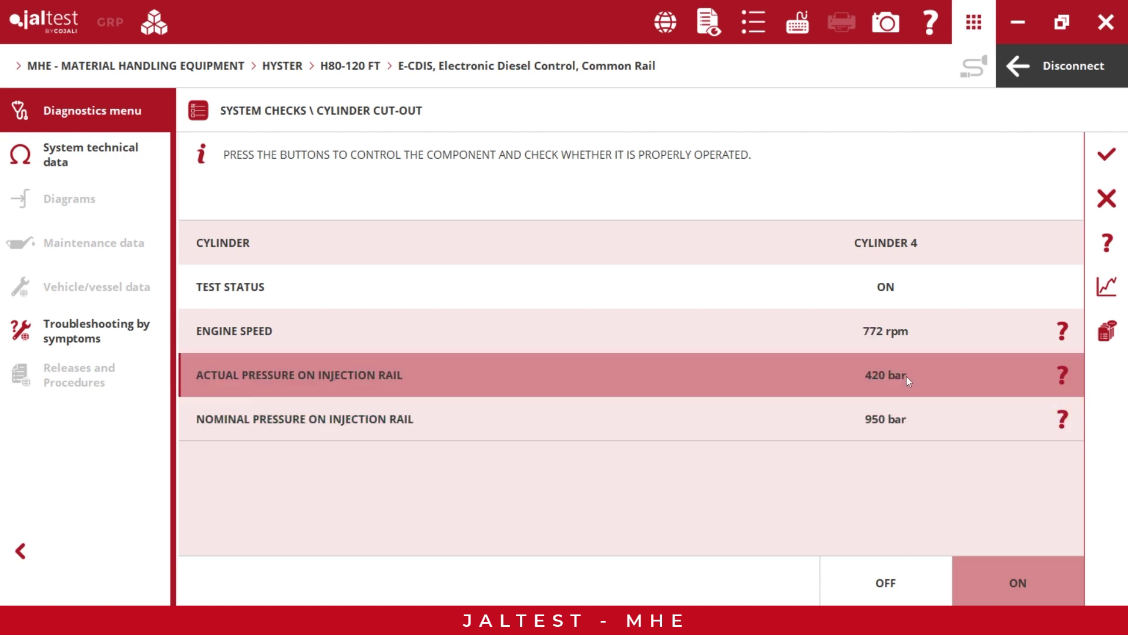
{"action": "left_click", "coordinate": [1096, 291]}
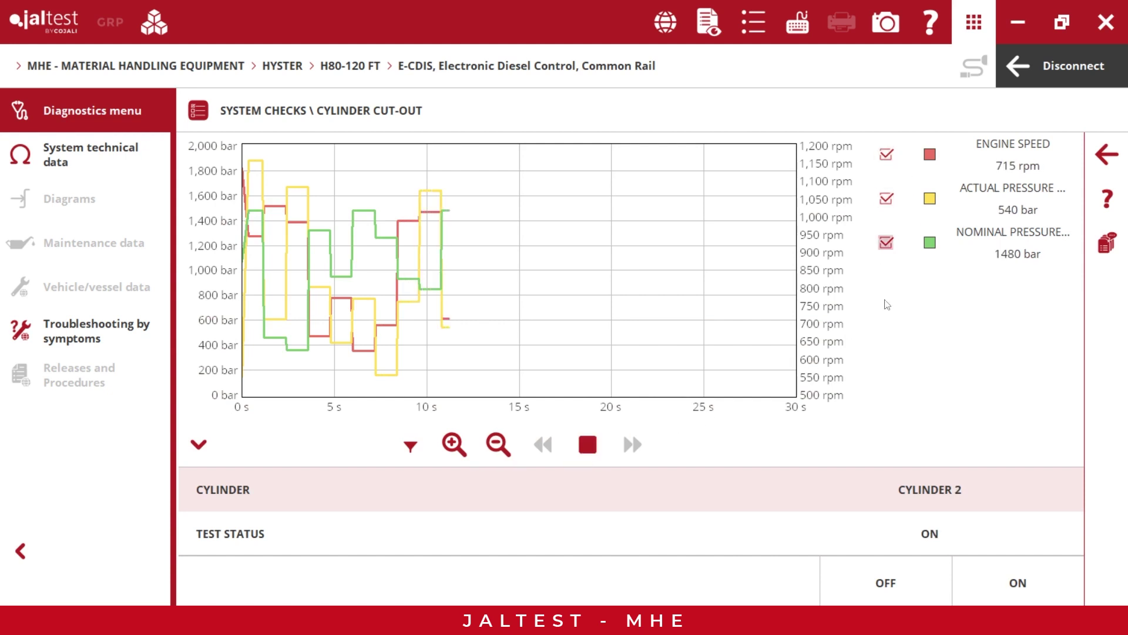
{"action": "left_click", "coordinate": [1096, 154]}
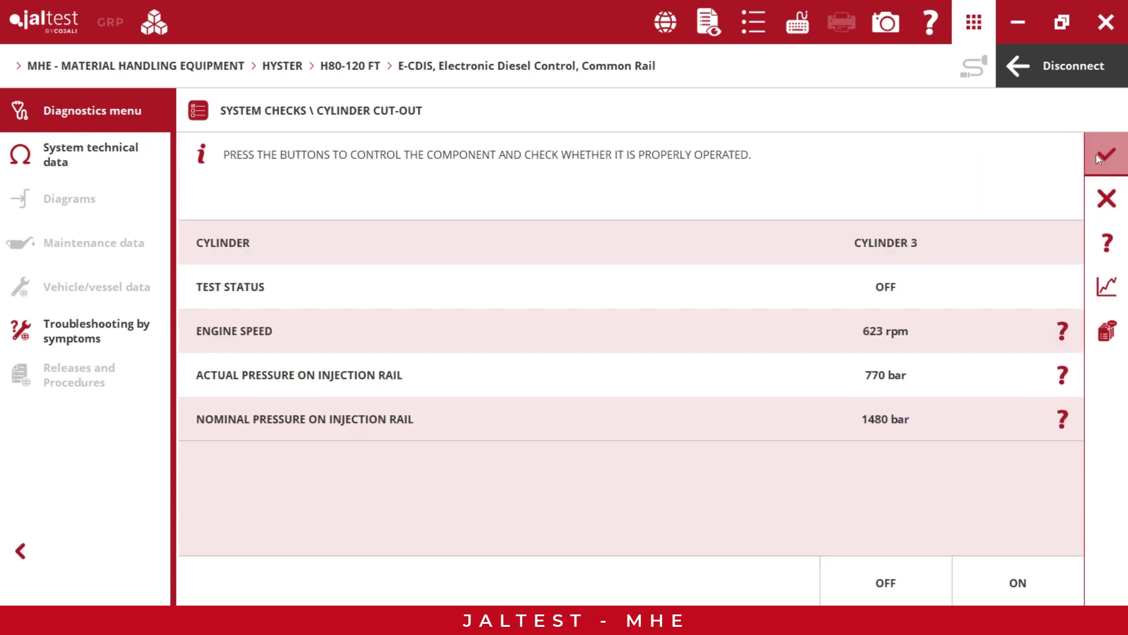
- End the cylinder cut-out test, review its saved graph, and return to the action selection
{"action": "left_click", "coordinate": [1099, 190]}
{"action": "left_click", "coordinate": [1017, 199]}
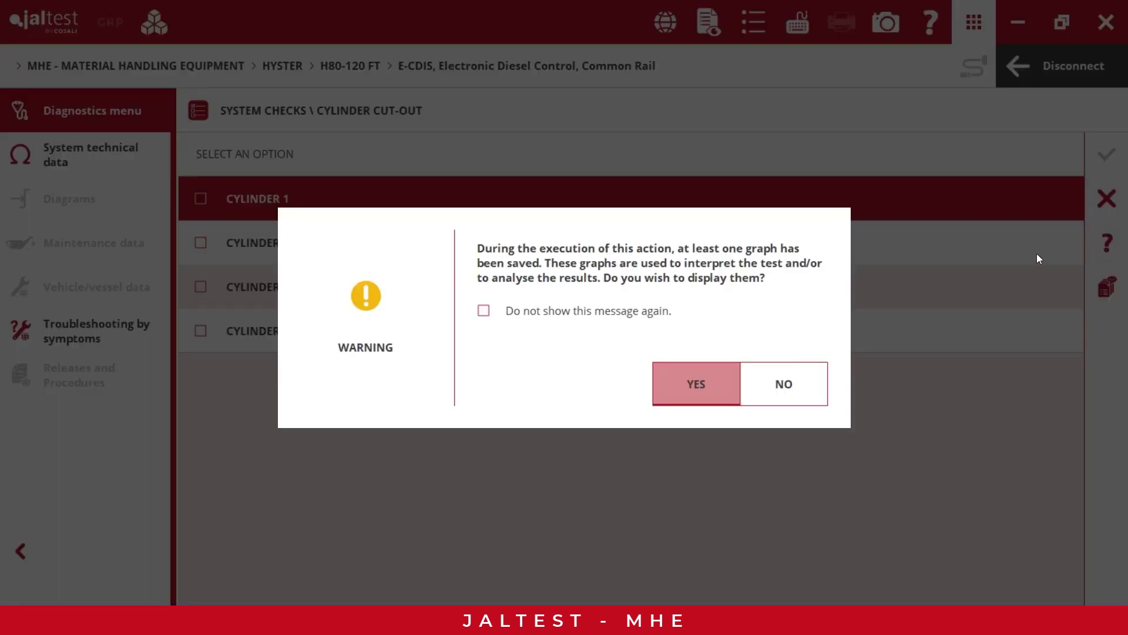
{"action": "left_click", "coordinate": [709, 384]}
{"action": "scroll", "coordinate": [634, 296], "scroll_direction": "down", "scroll_amount": 1}
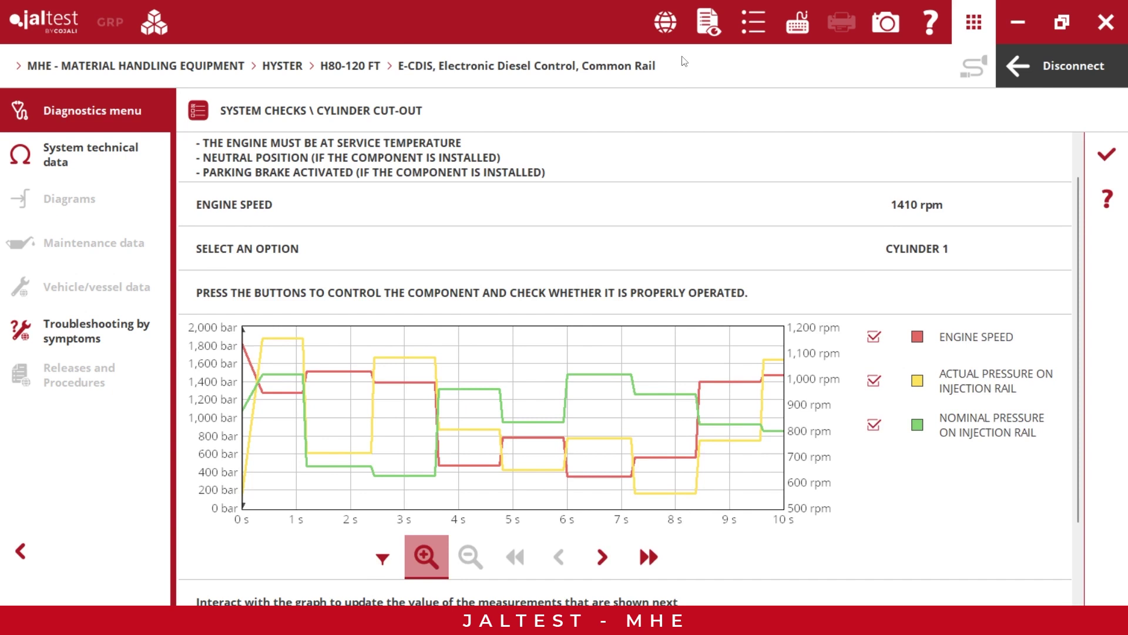
{"action": "left_click", "coordinate": [714, 30]}
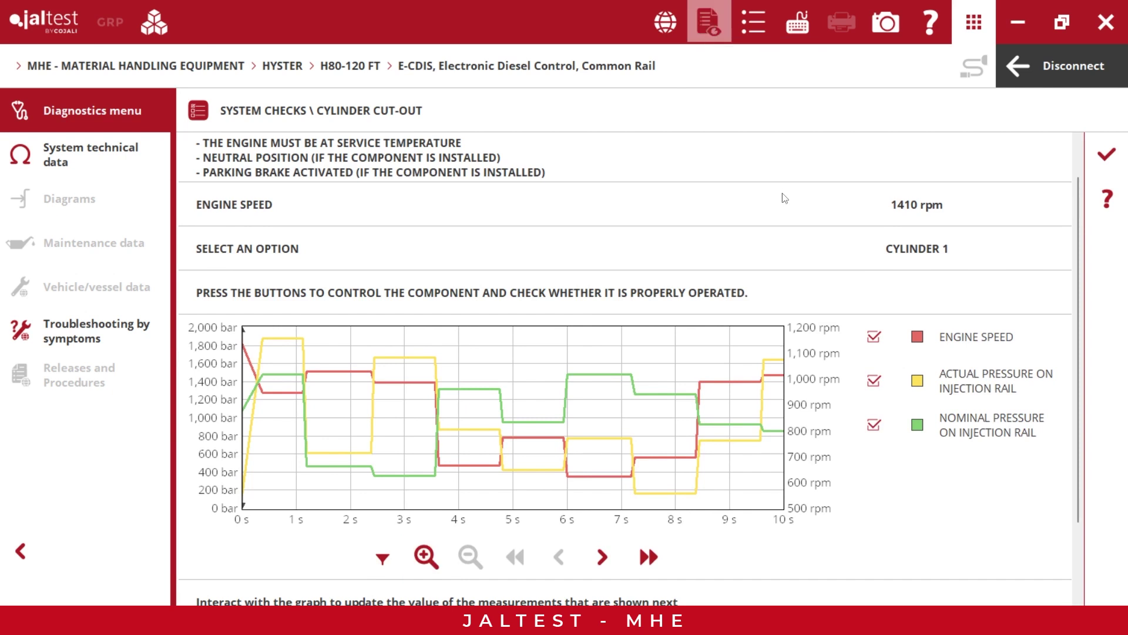
{"action": "scroll", "coordinate": [778, 237], "scroll_direction": "up", "scroll_amount": 1}
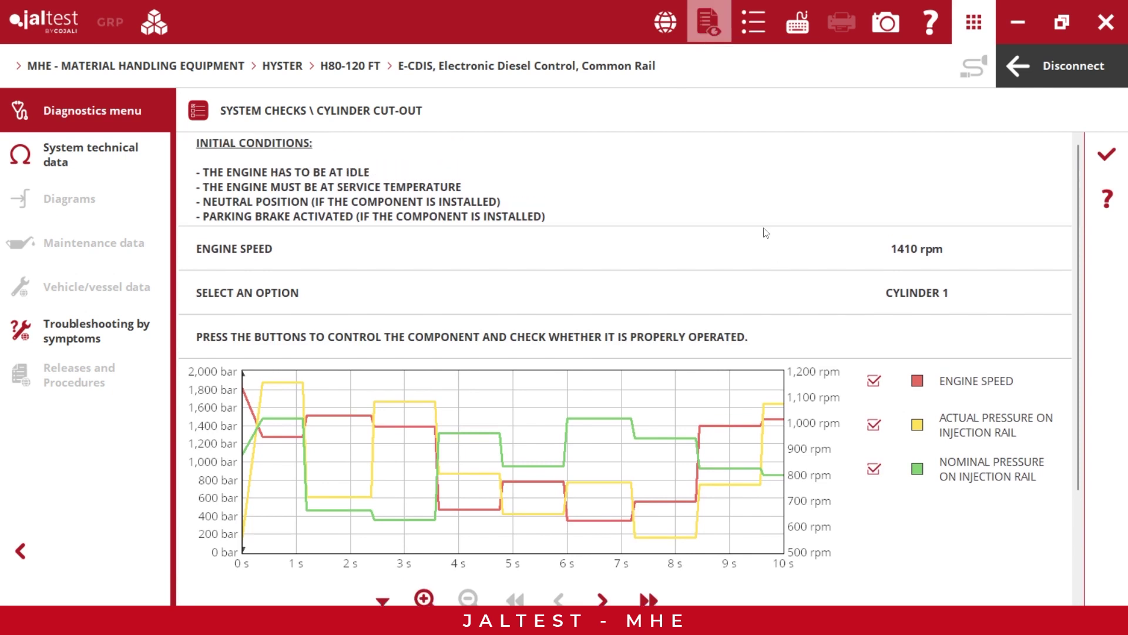
{"action": "left_click", "coordinate": [1113, 155]}
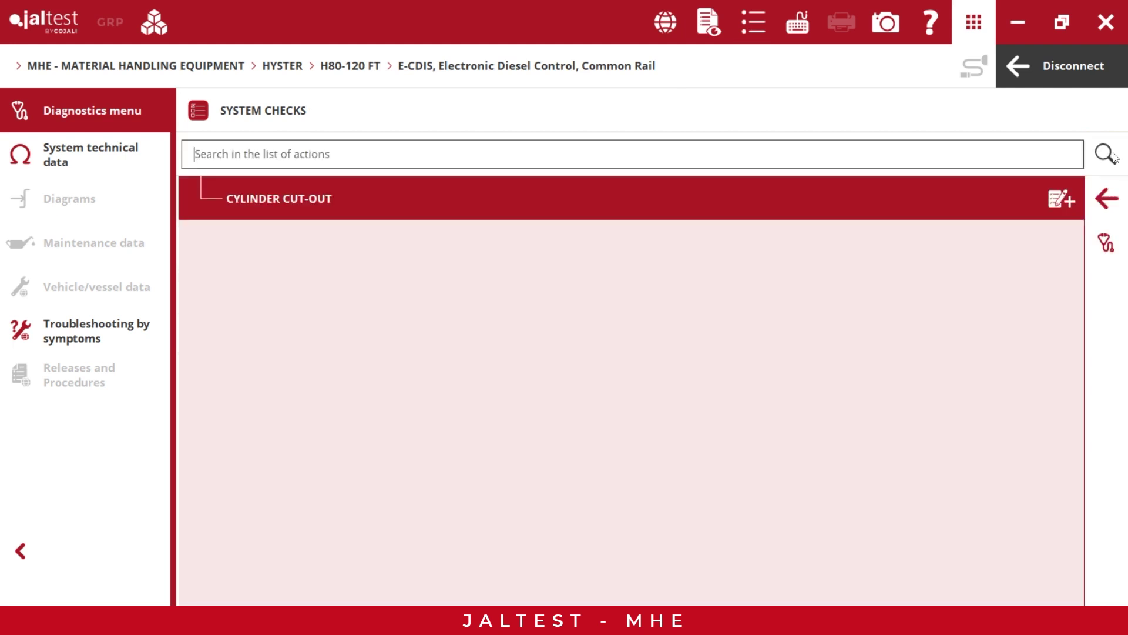
{"action": "left_click", "coordinate": [1106, 200]}
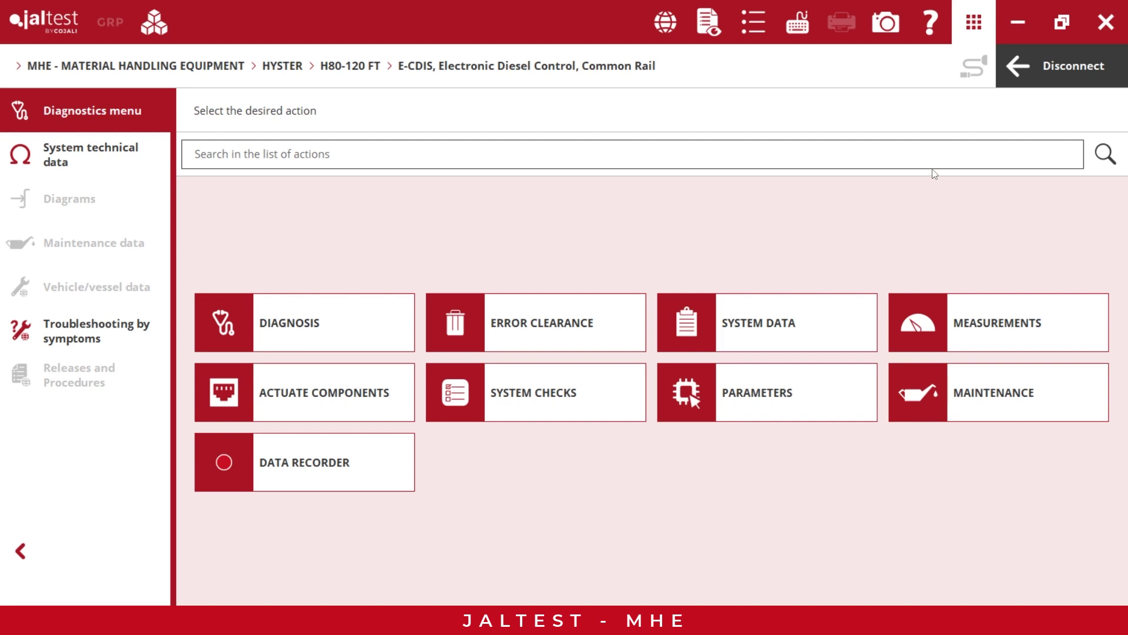
- Look up the contact details in the program's help and close the help again
{"action": "left_click", "coordinate": [930, 22]}
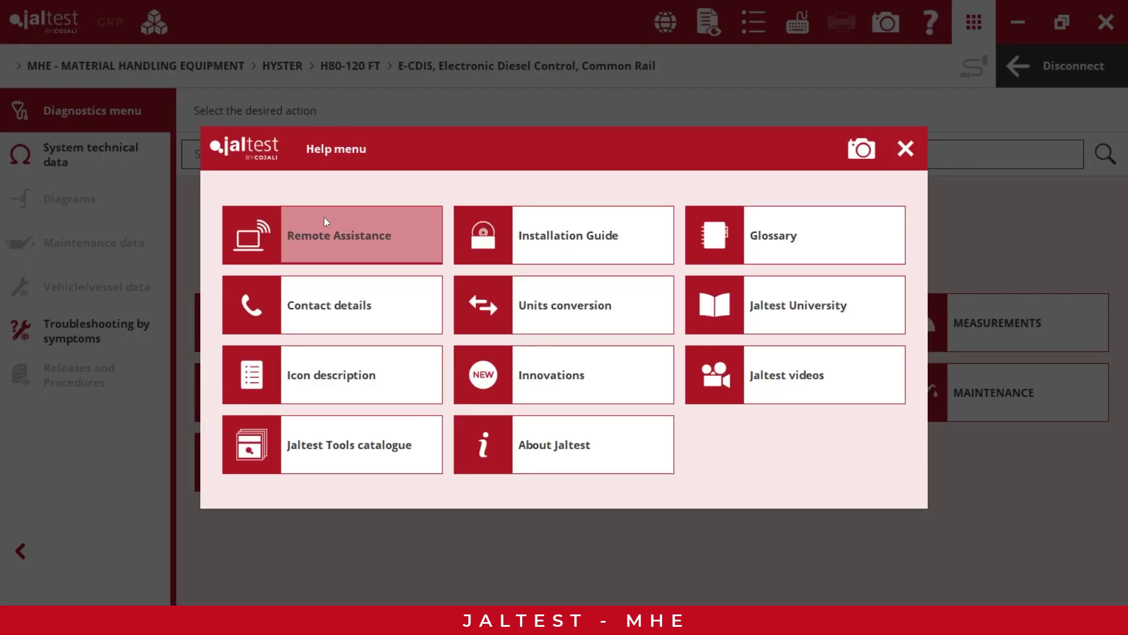
{"action": "left_click", "coordinate": [338, 310]}
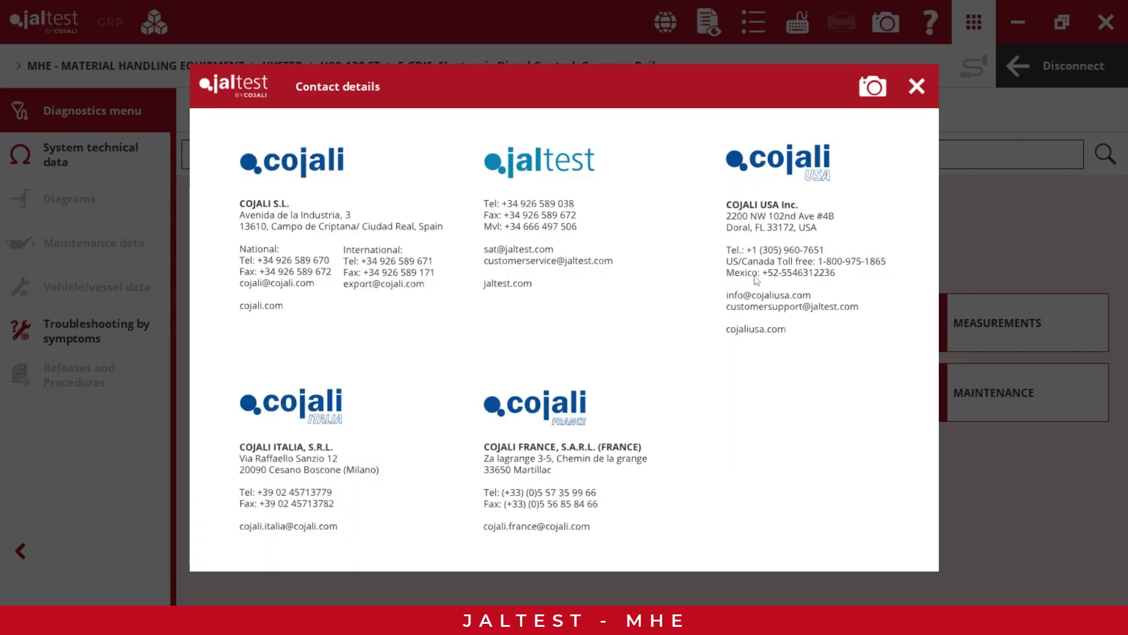
{"action": "left_click", "coordinate": [916, 87]}
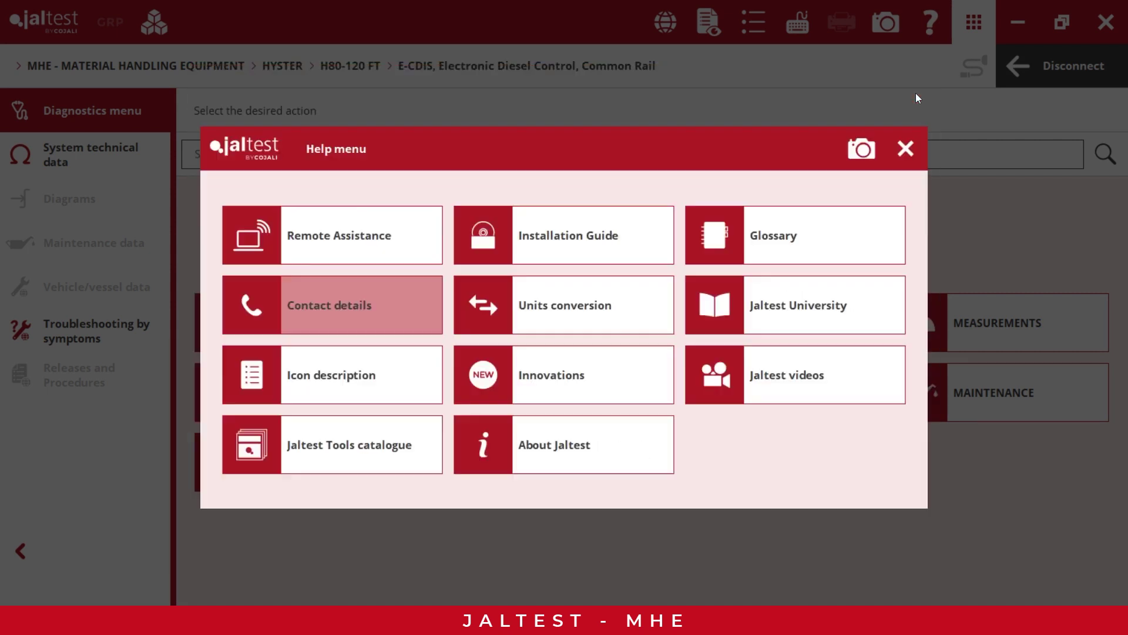
{"action": "left_click", "coordinate": [914, 148]}
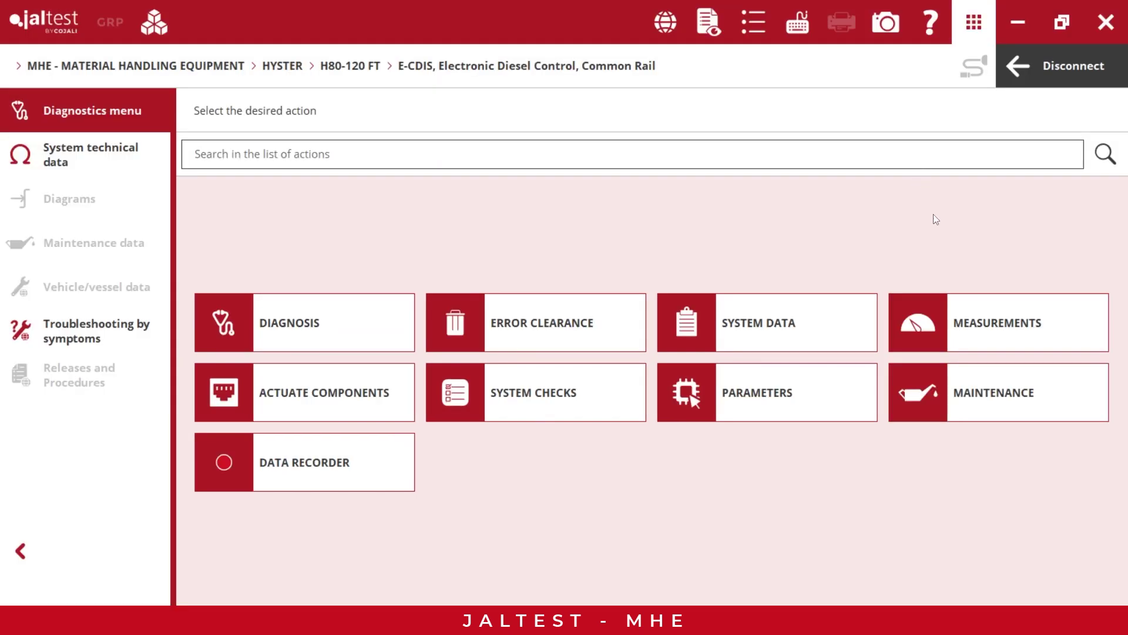
- Review the maintenance actions available for the engine control and return to the action selection
{"action": "left_click", "coordinate": [964, 395]}
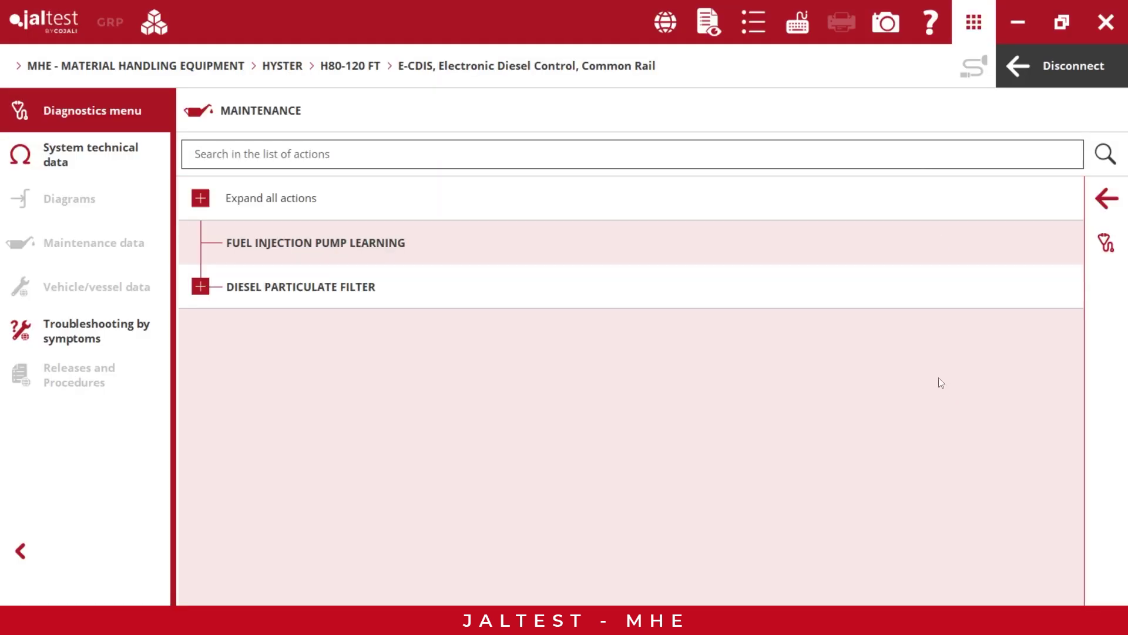
{"action": "left_click", "coordinate": [241, 190]}
{"action": "left_click", "coordinate": [1107, 198]}
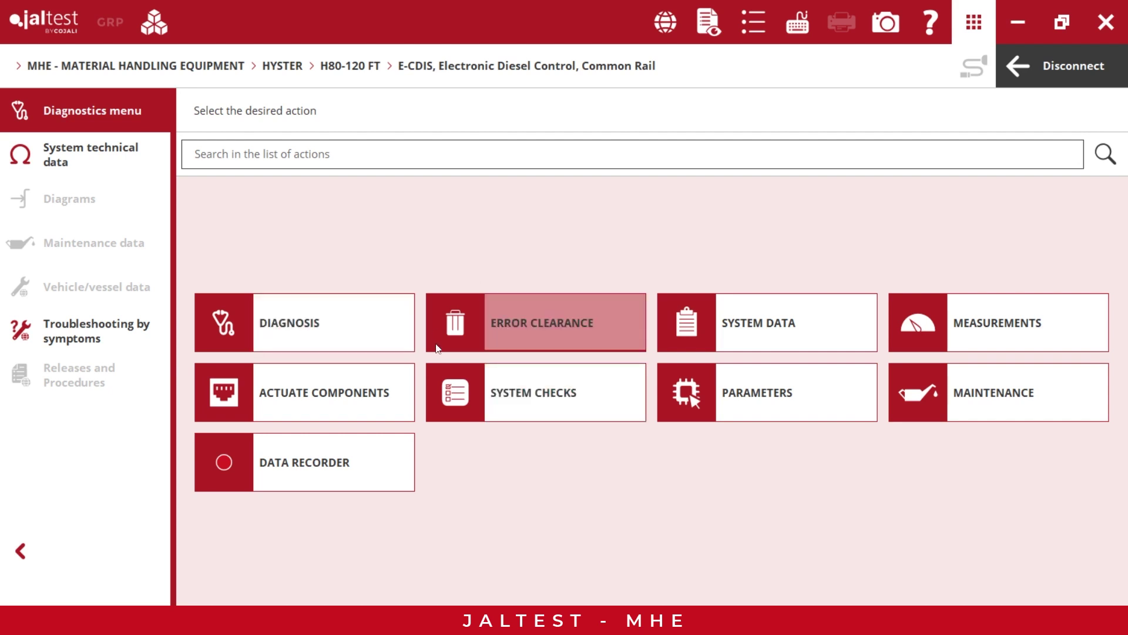
- Display the system technical data and accept the notice about general data
{"action": "left_click", "coordinate": [151, 166]}
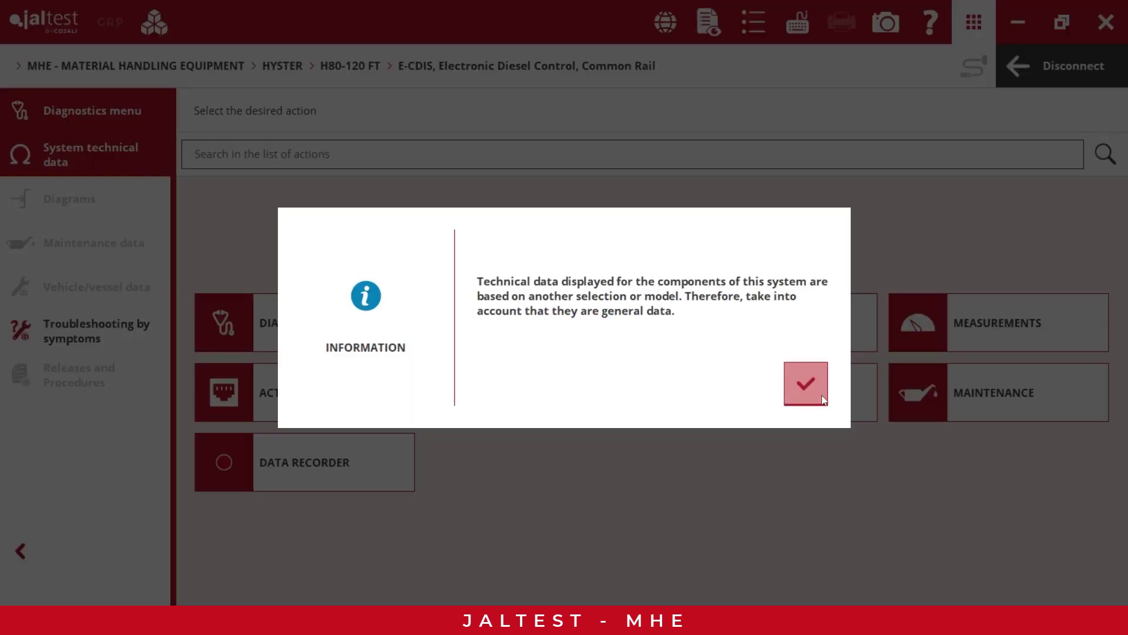
{"action": "left_click", "coordinate": [806, 383]}
- Open troubleshooting by symptoms and review the guide for coolant fluid in the engine oil
{"action": "left_click", "coordinate": [130, 341]}
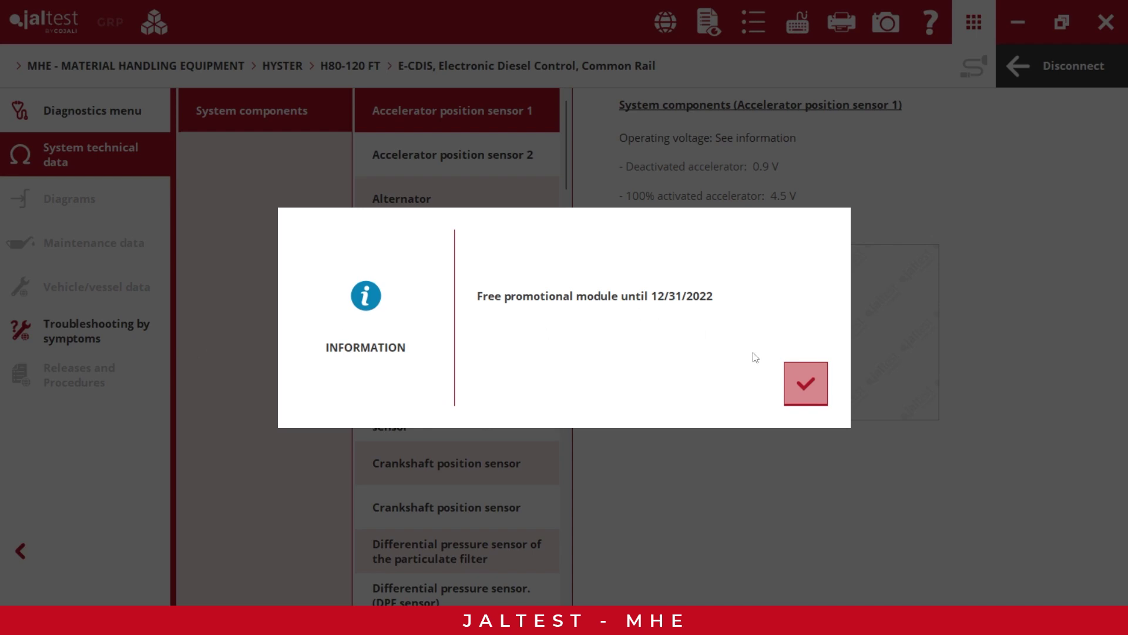
{"action": "left_click", "coordinate": [806, 383]}
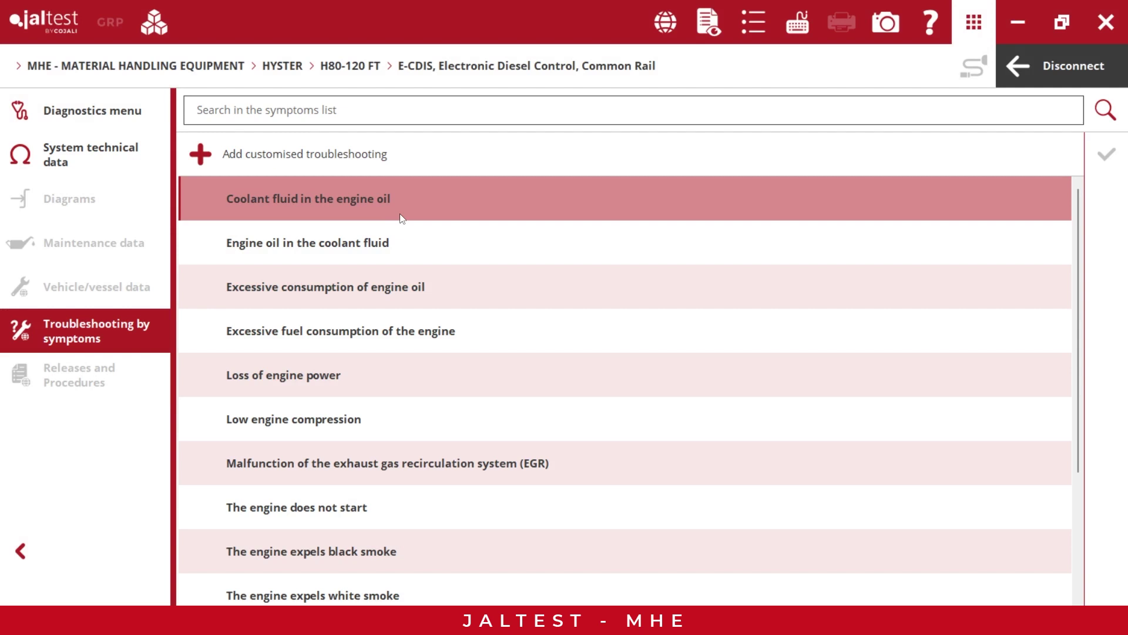
{"action": "left_click", "coordinate": [365, 207]}
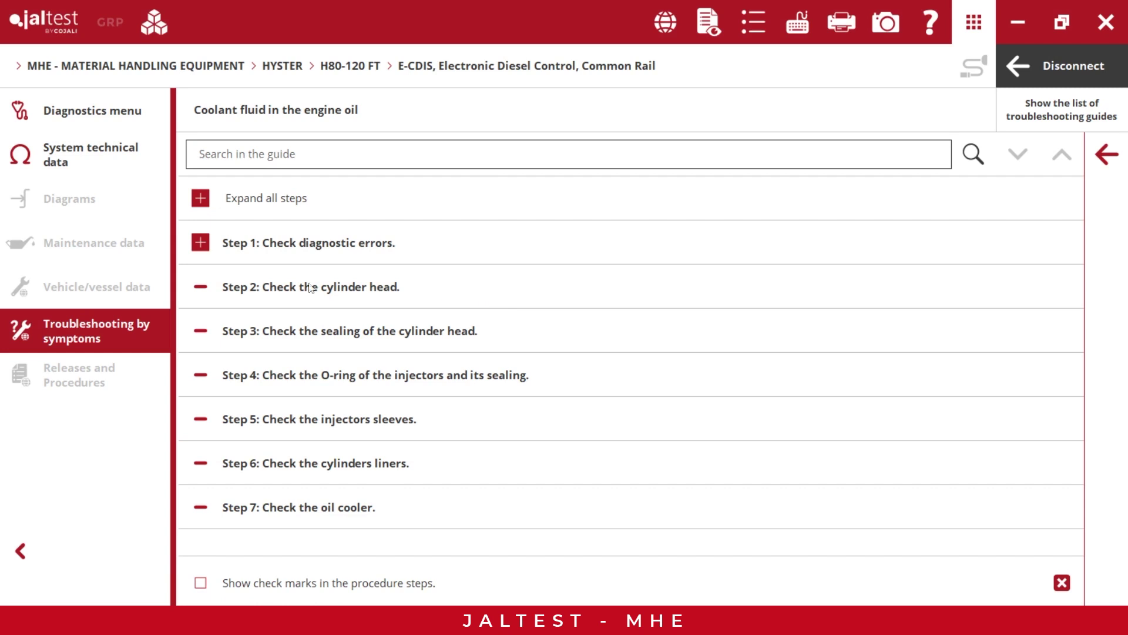
{"action": "left_click", "coordinate": [1108, 164]}
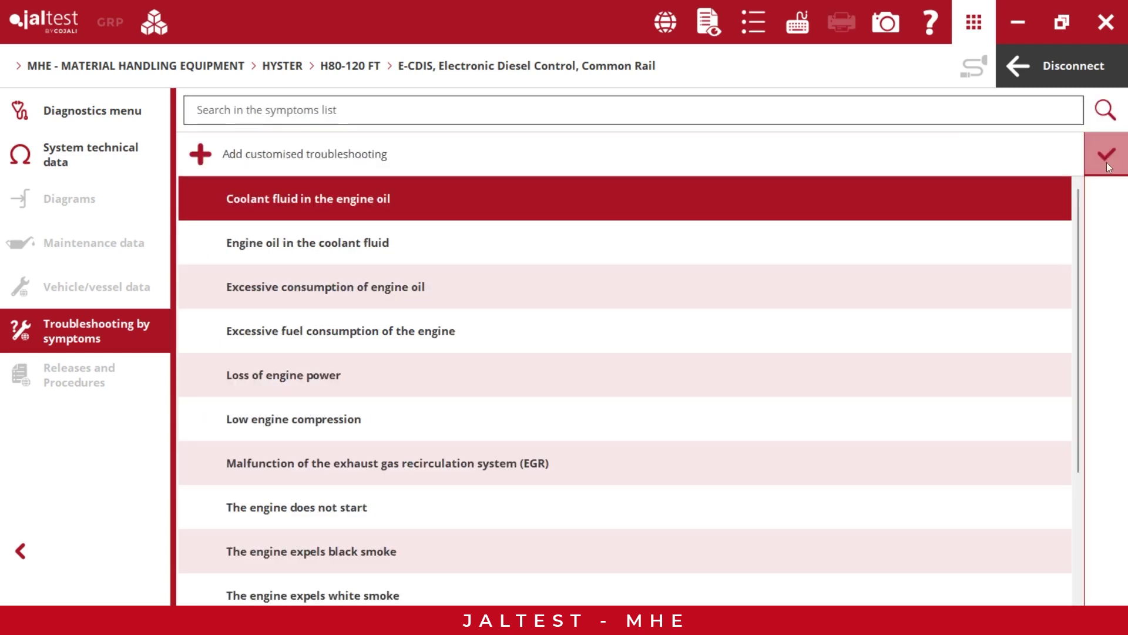
{"action": "left_click", "coordinate": [1106, 157]}
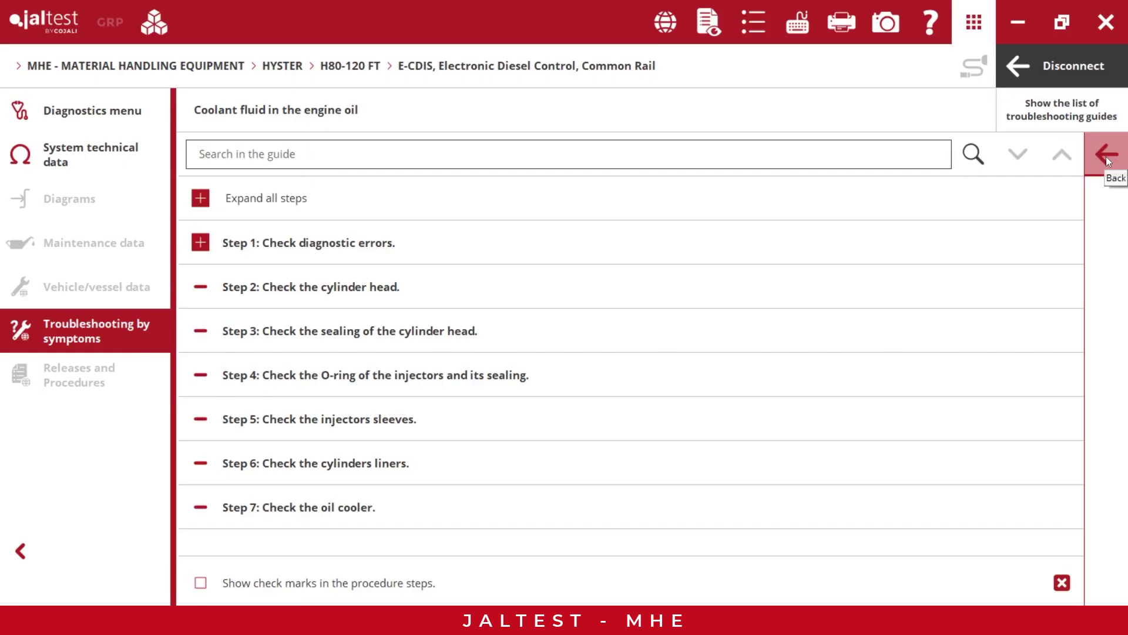
- Return from the troubleshooting guide to the diagnostics menu and review the diagnosis report preview down to the graph on page 3
{"action": "left_click", "coordinate": [1106, 156]}
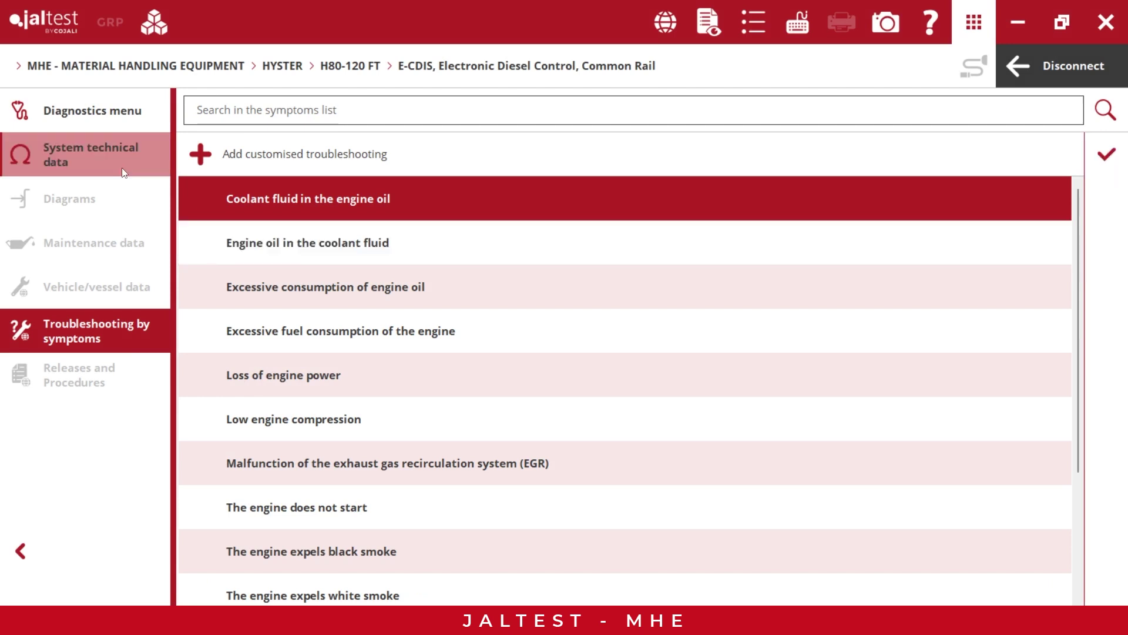
{"action": "left_click", "coordinate": [69, 117]}
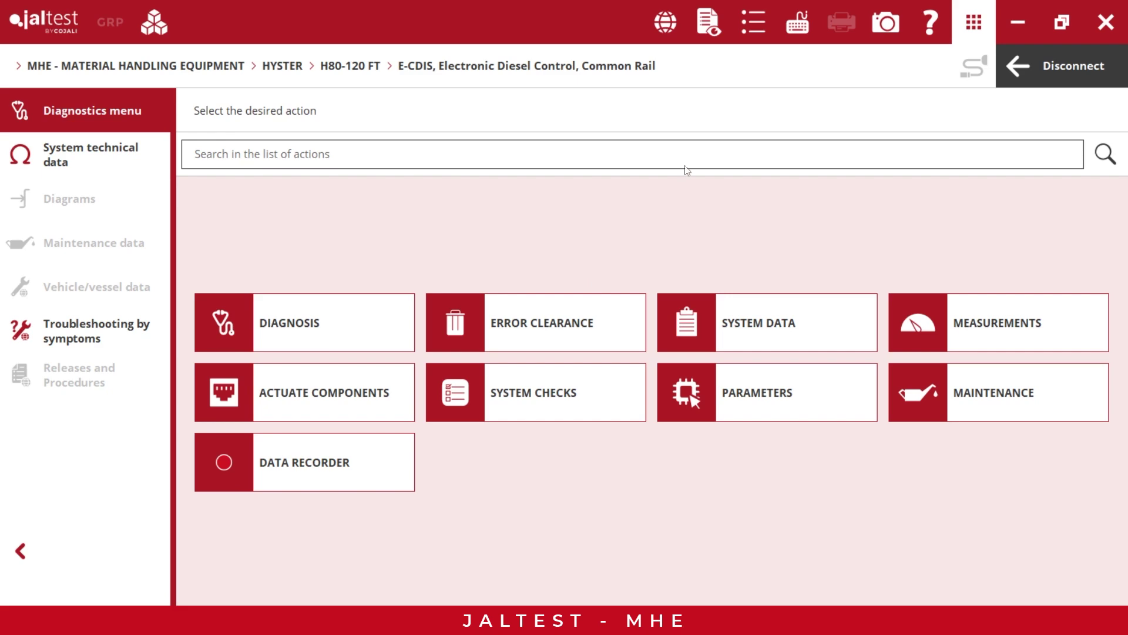
{"action": "left_click", "coordinate": [704, 32]}
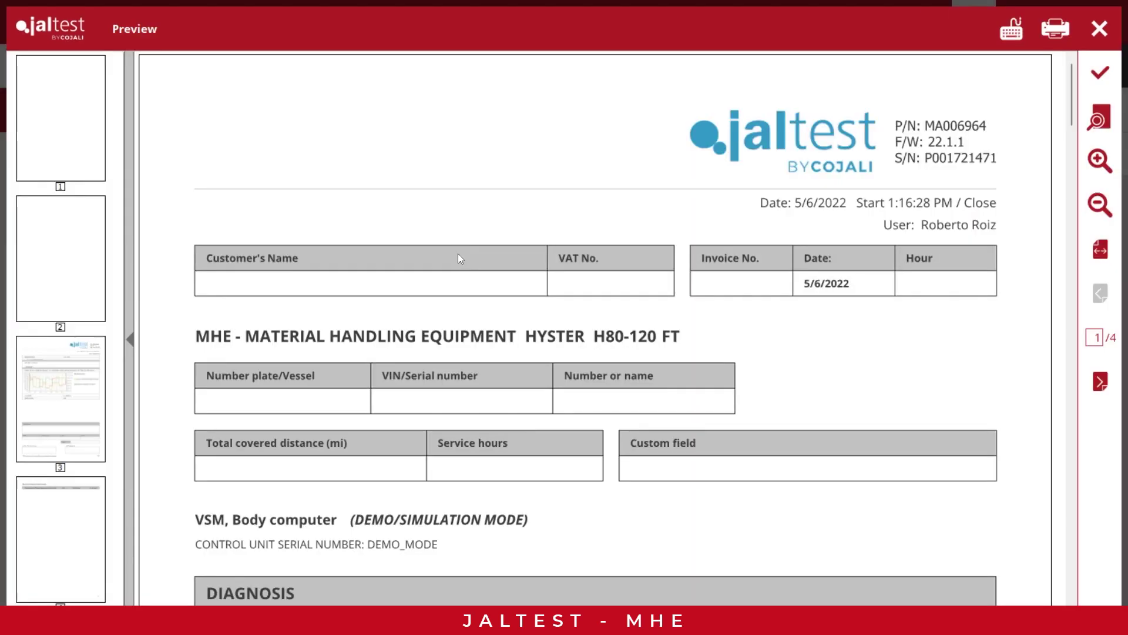
{"action": "scroll", "coordinate": [435, 288], "scroll_direction": "down", "scroll_amount": 5}
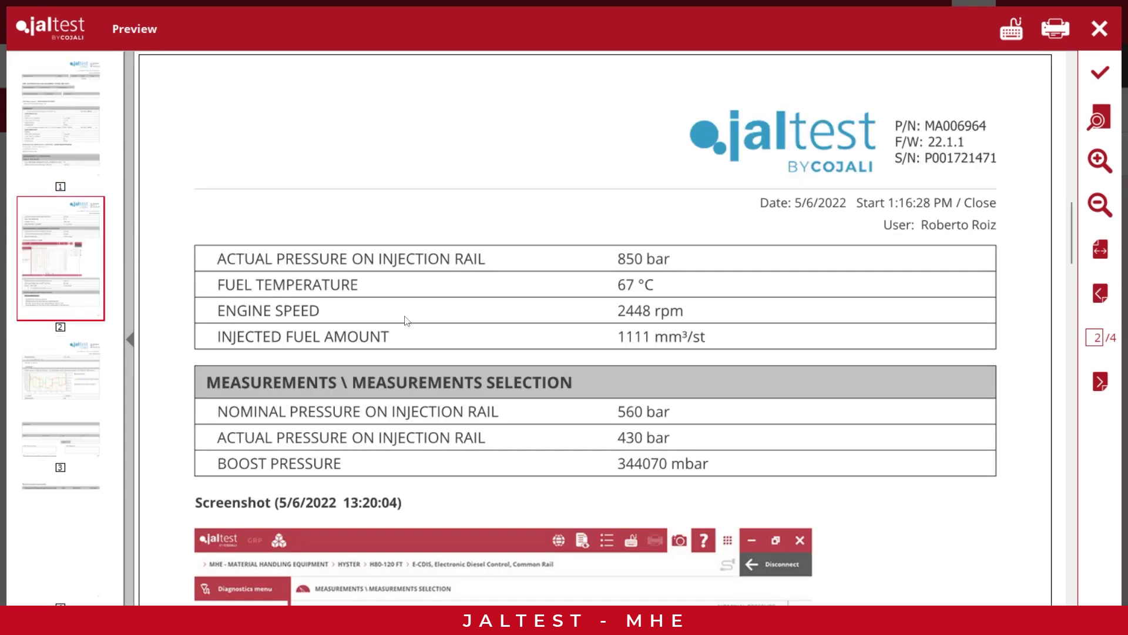
{"action": "scroll", "coordinate": [1075, 237], "scroll_direction": "down", "scroll_amount": 2}
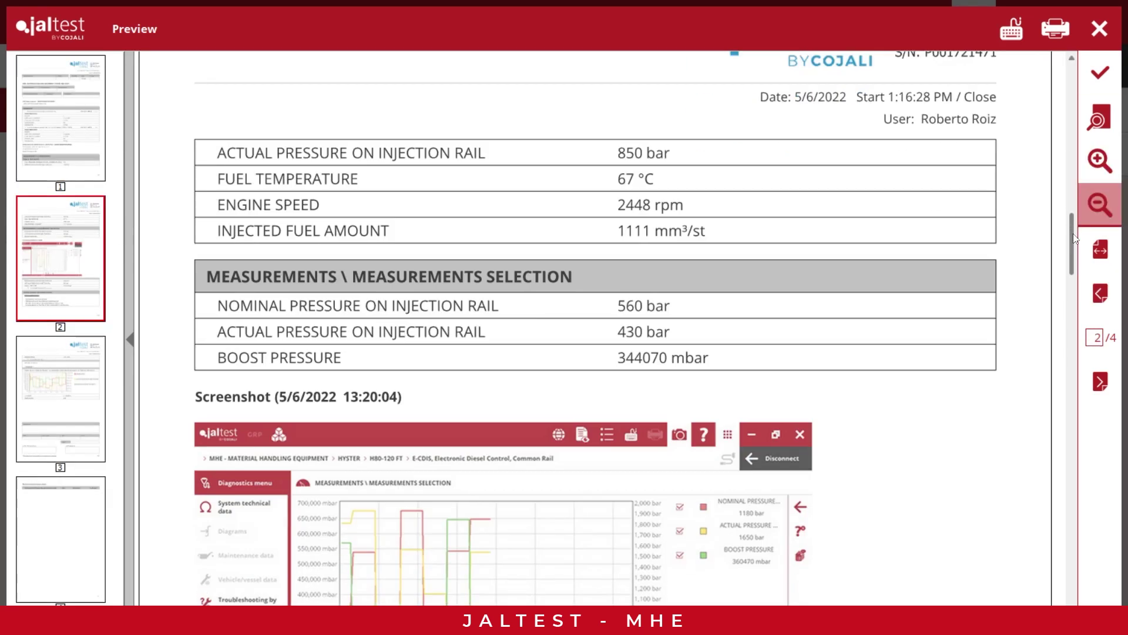
{"action": "left_click_drag", "start_coordinate": [1075, 237], "coordinate": [1076, 374]}
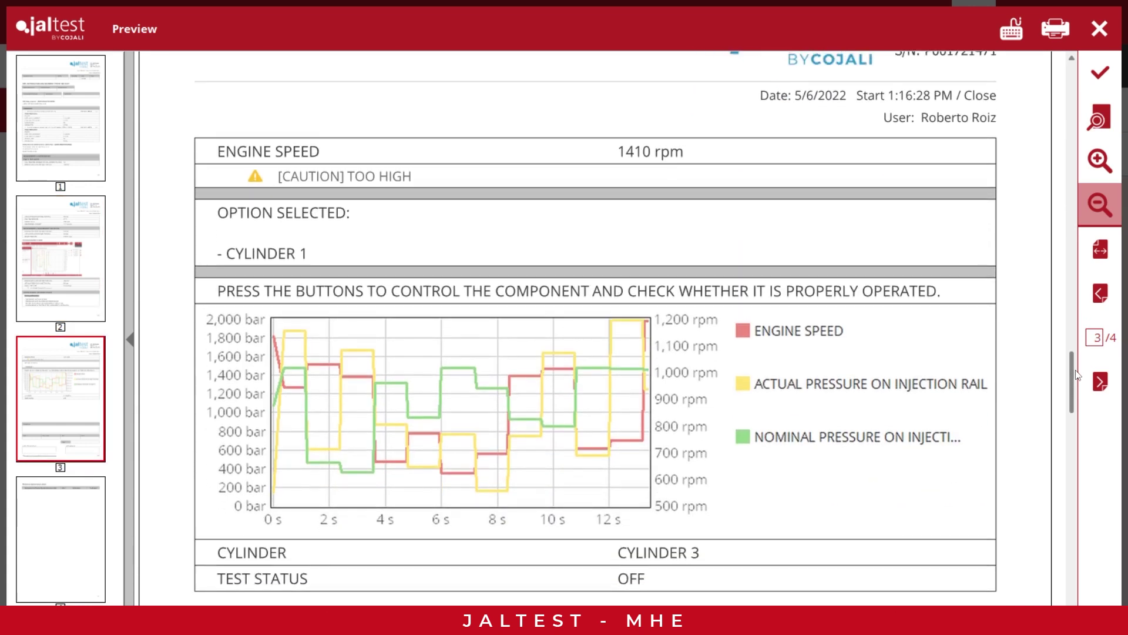
{"action": "left_click", "coordinate": [1099, 91]}
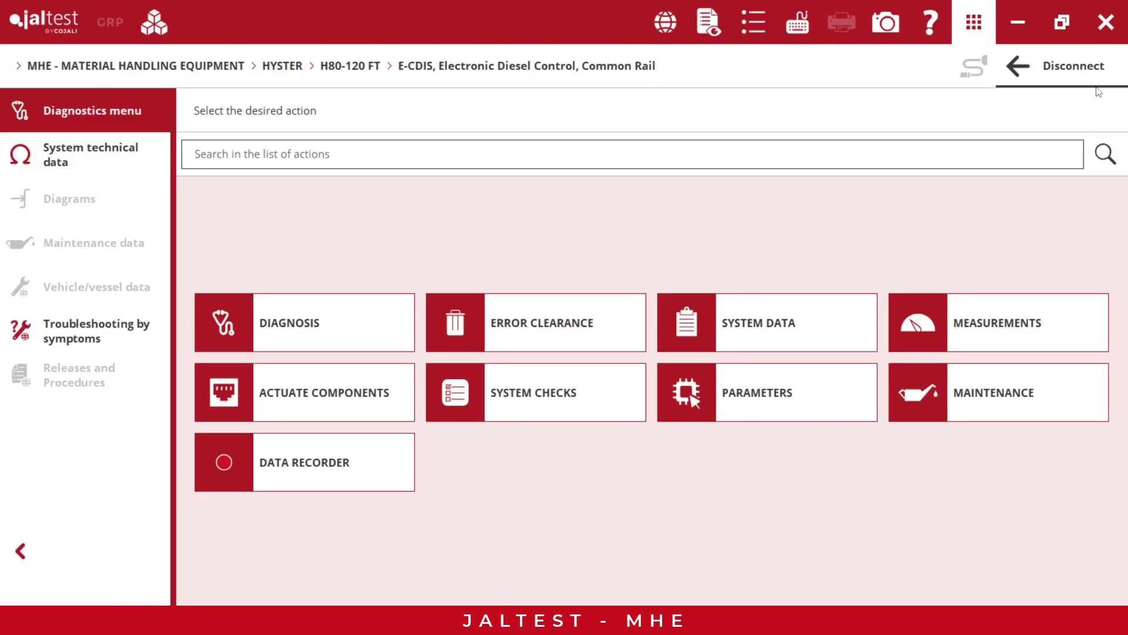
- Disconnect from the E-CDIS engine control and switch to the GRP workshop management program
{"action": "left_click", "coordinate": [1013, 80]}
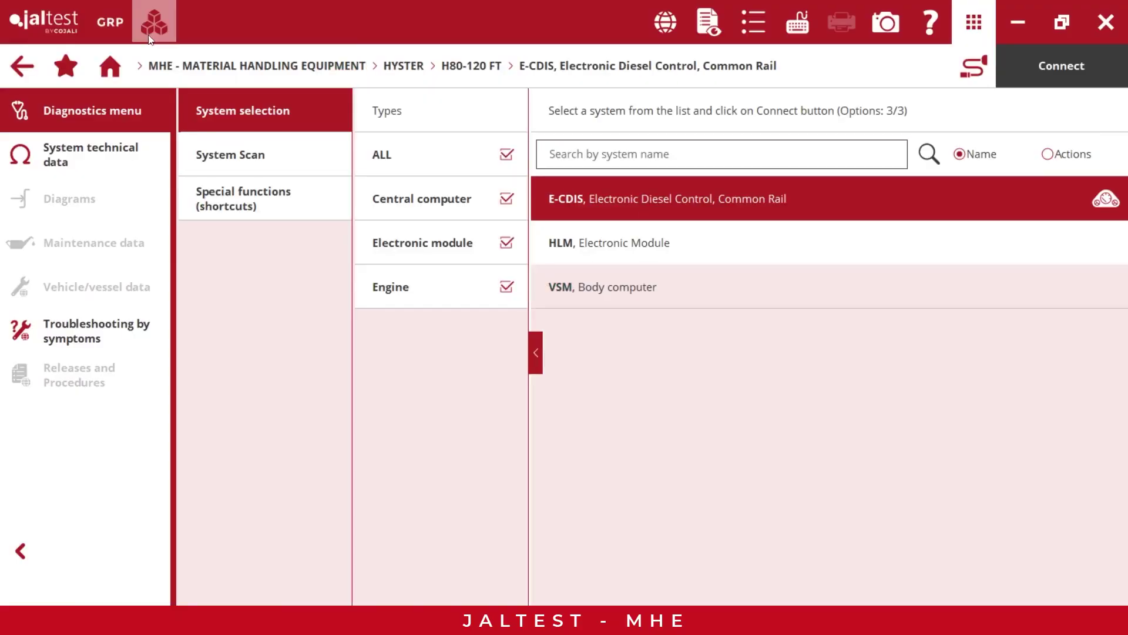
{"action": "left_click", "coordinate": [110, 23]}
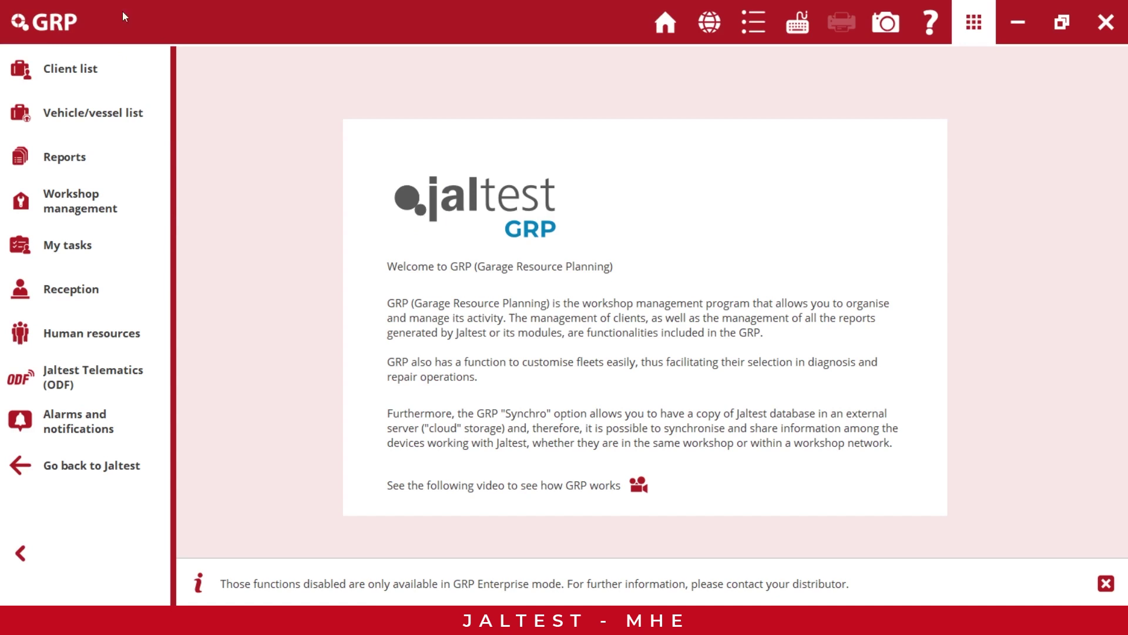
- Review the client list, the vehicle/vessel list and the saved diagnosis reports in GRP
{"action": "left_click", "coordinate": [65, 68]}
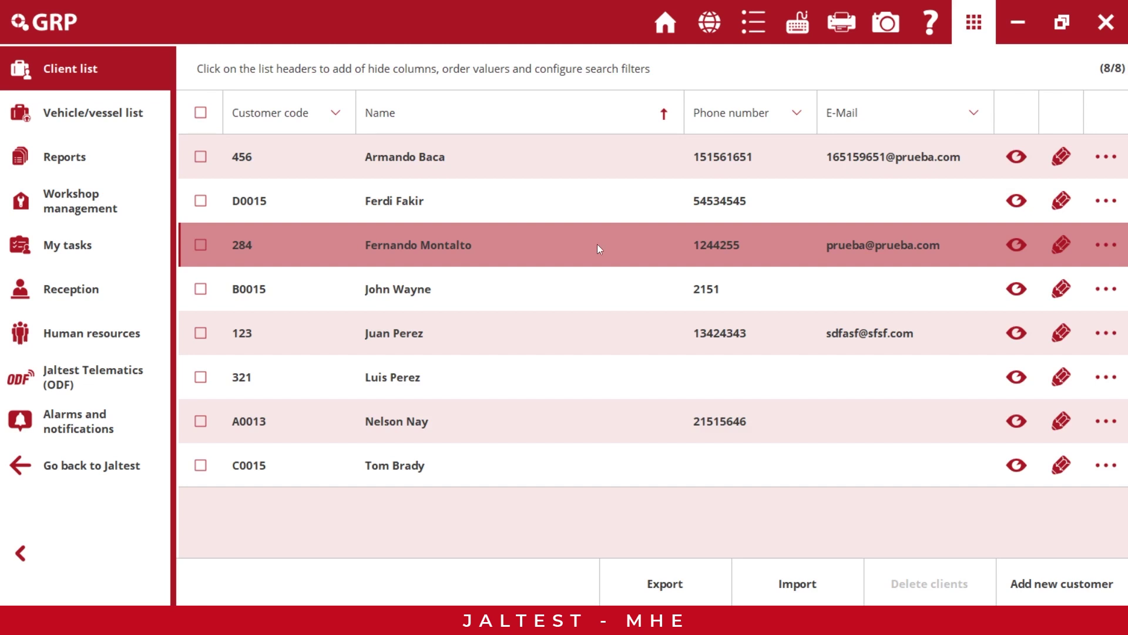
{"action": "left_click", "coordinate": [112, 120]}
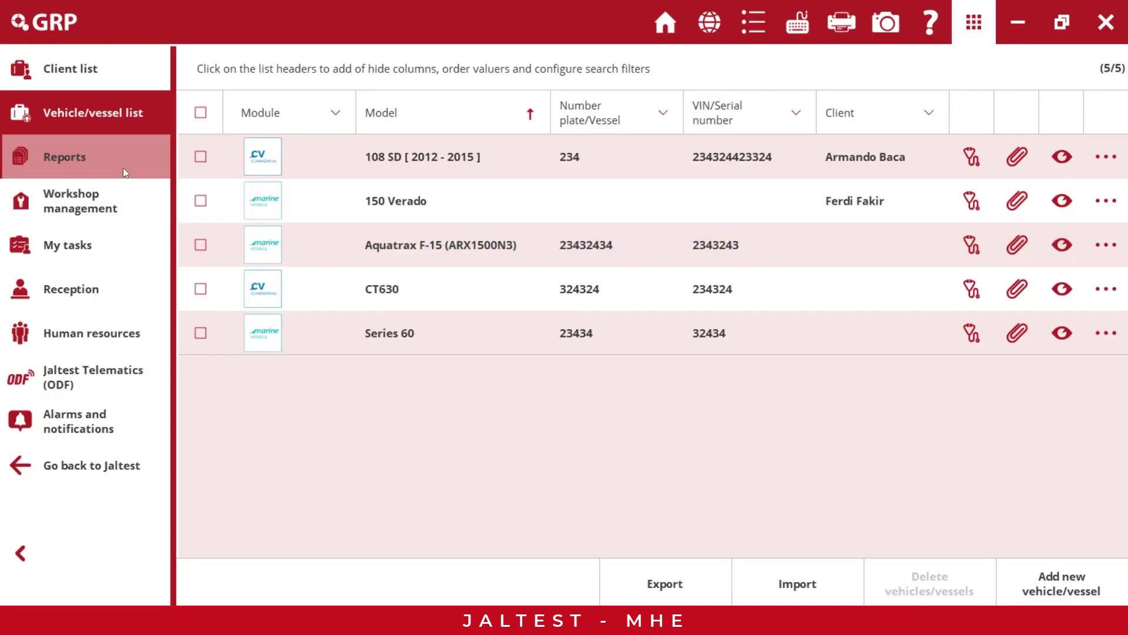
{"action": "left_click", "coordinate": [144, 167]}
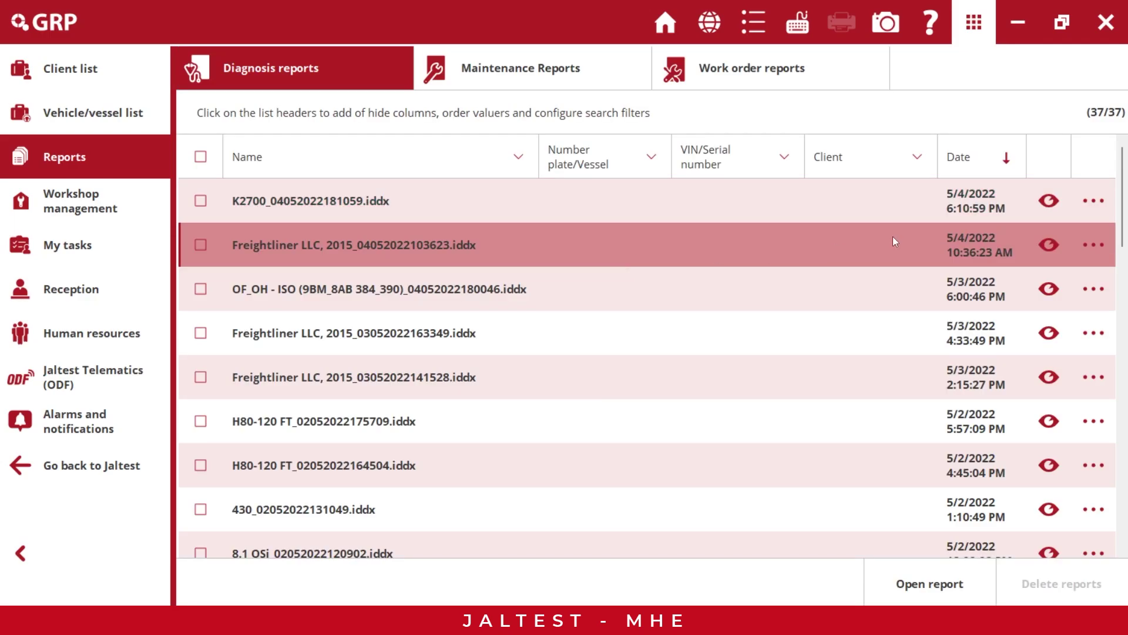
{"action": "left_click_drag", "start_coordinate": [1120, 194], "coordinate": [1119, 223]}
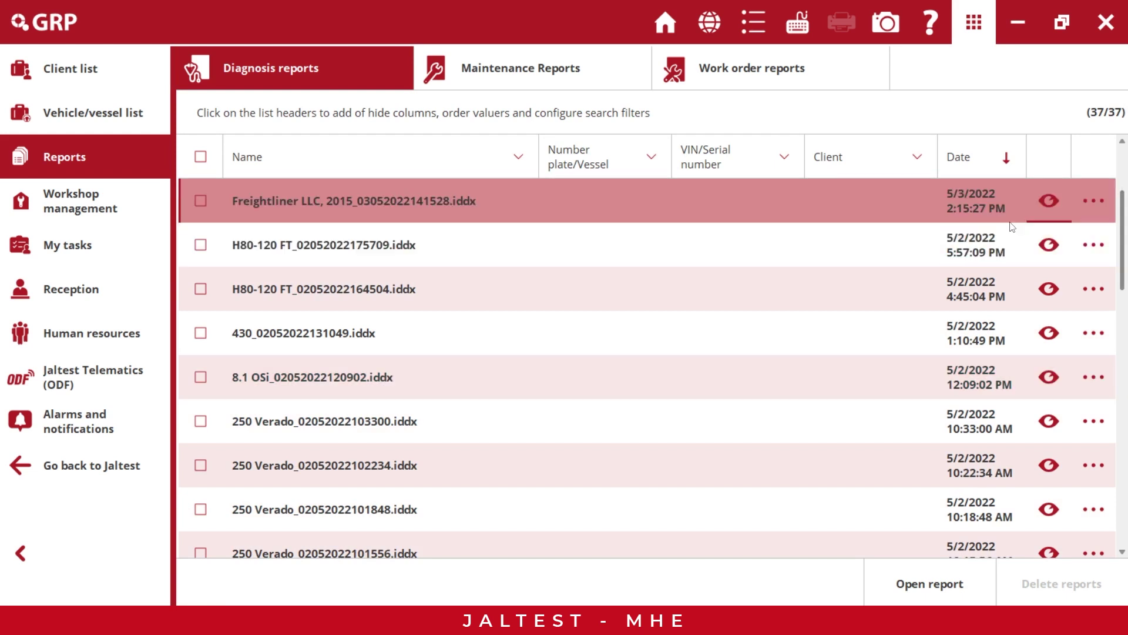
- Review the work orders in workshop management and open the human resources section
{"action": "left_click", "coordinate": [104, 212]}
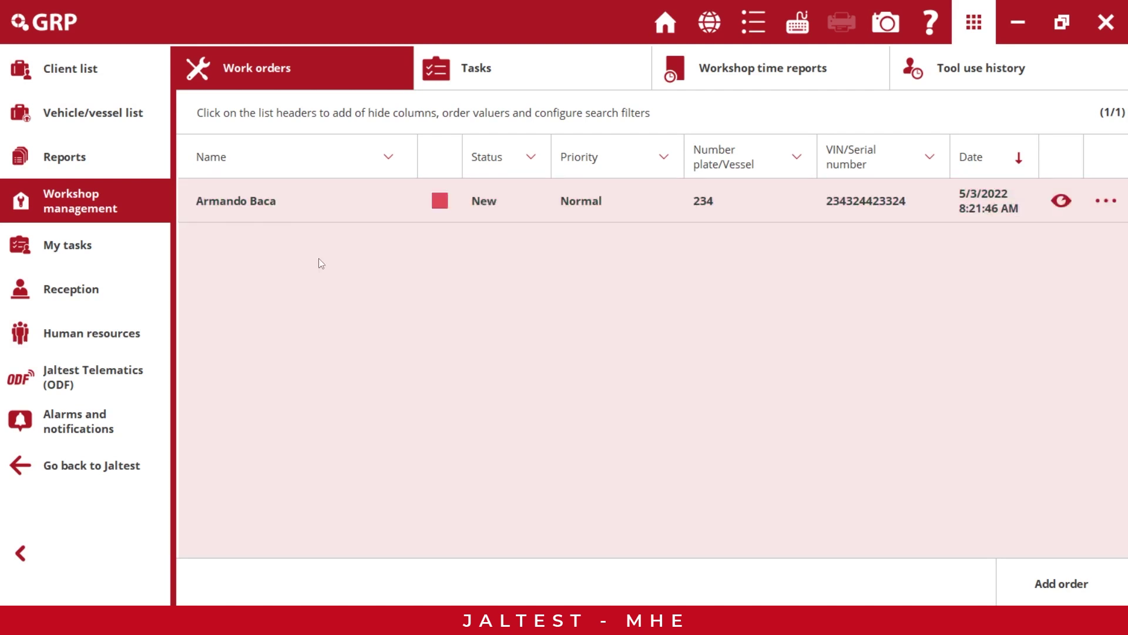
{"action": "left_click", "coordinate": [148, 331]}
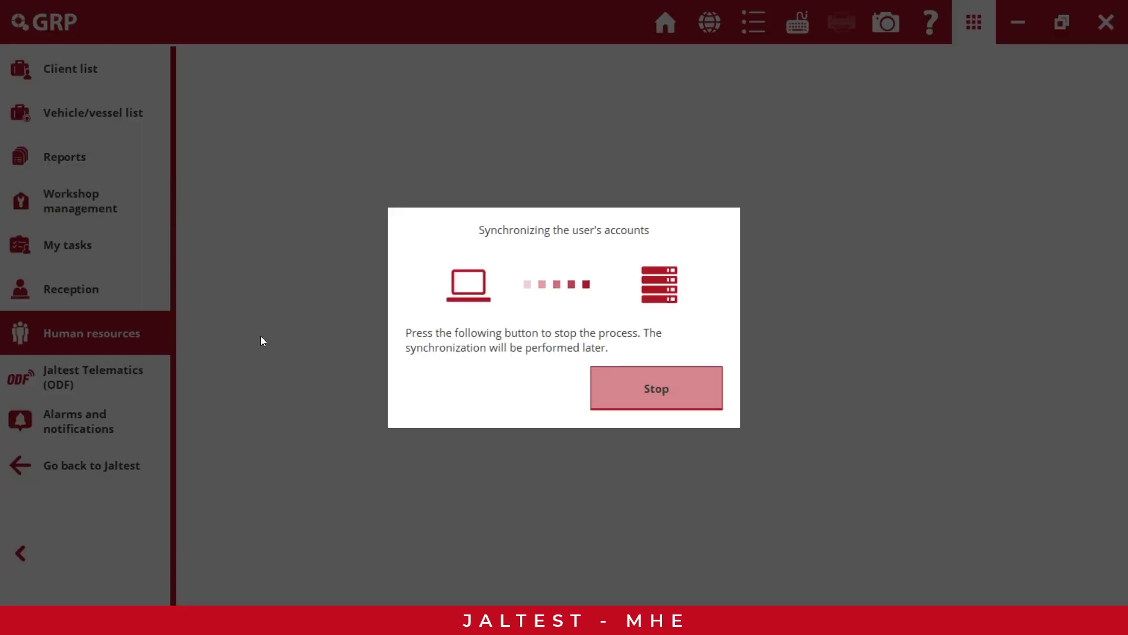